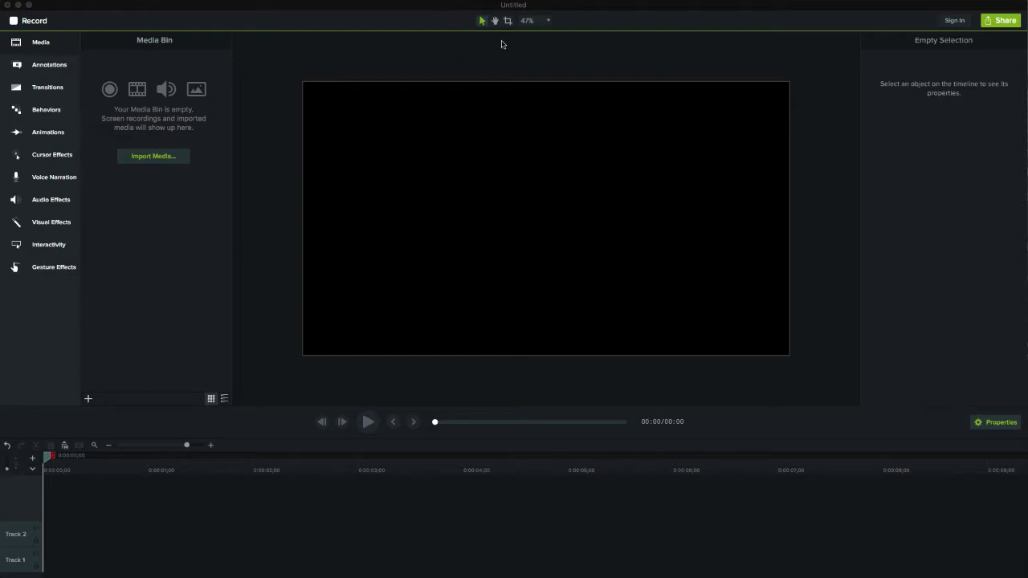
# Step: Set the project dimensions to 720p HD (1280x720) and choose a new canvas background colour
pyautogui.click(548, 22)
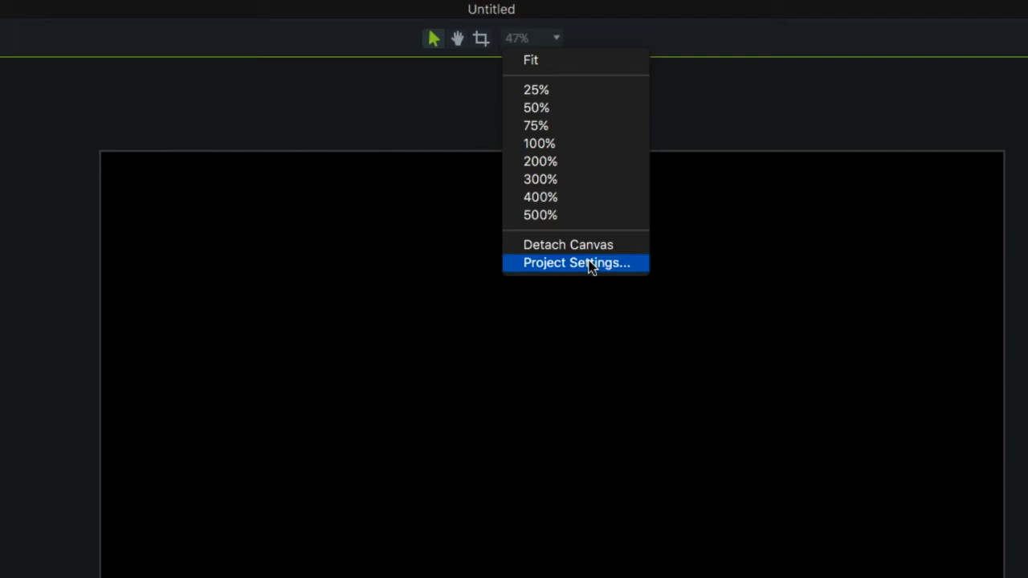
pyautogui.click(590, 265)
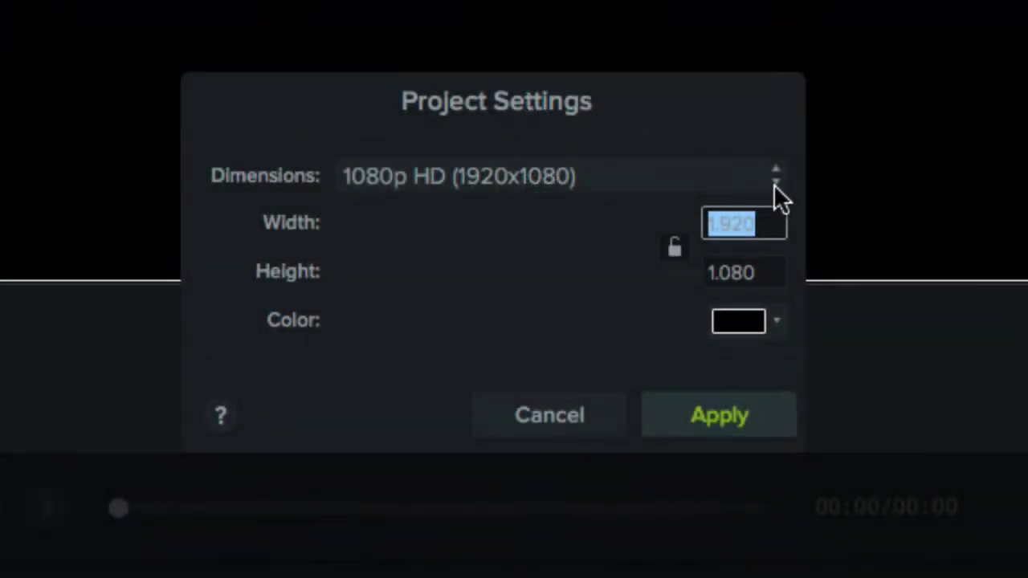
pyautogui.click(774, 184)
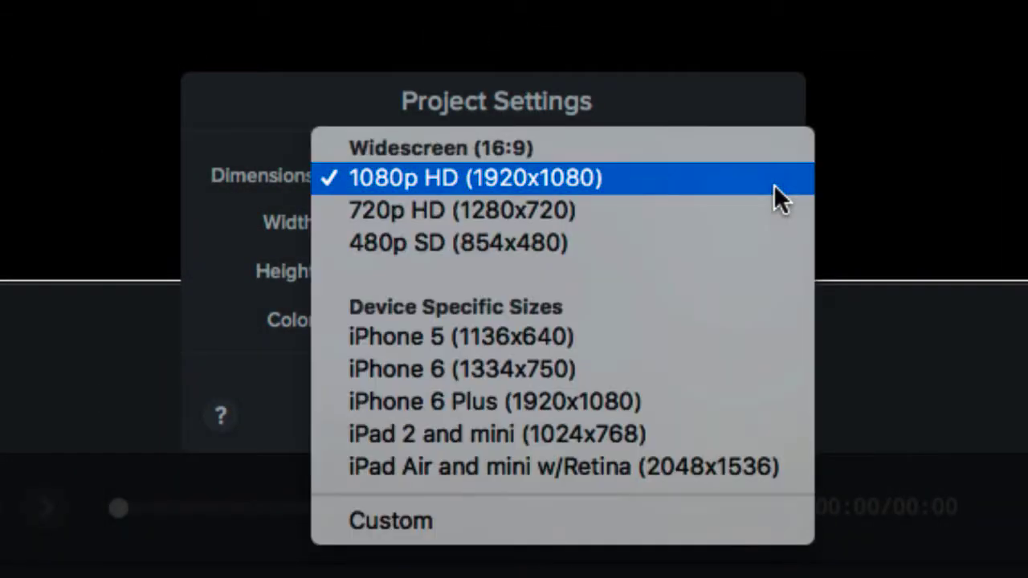
pyautogui.click(746, 210)
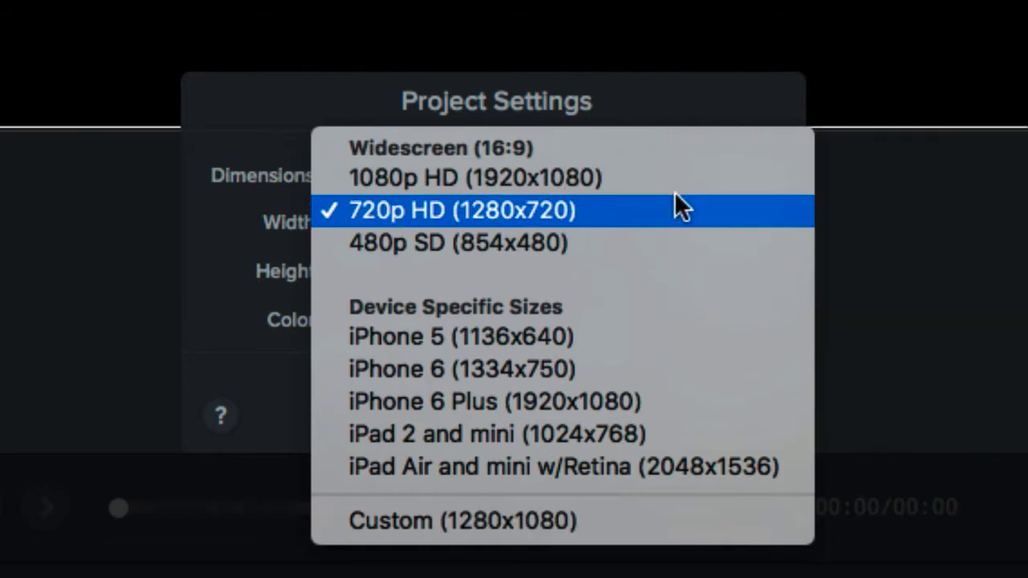
pyautogui.click(494, 213)
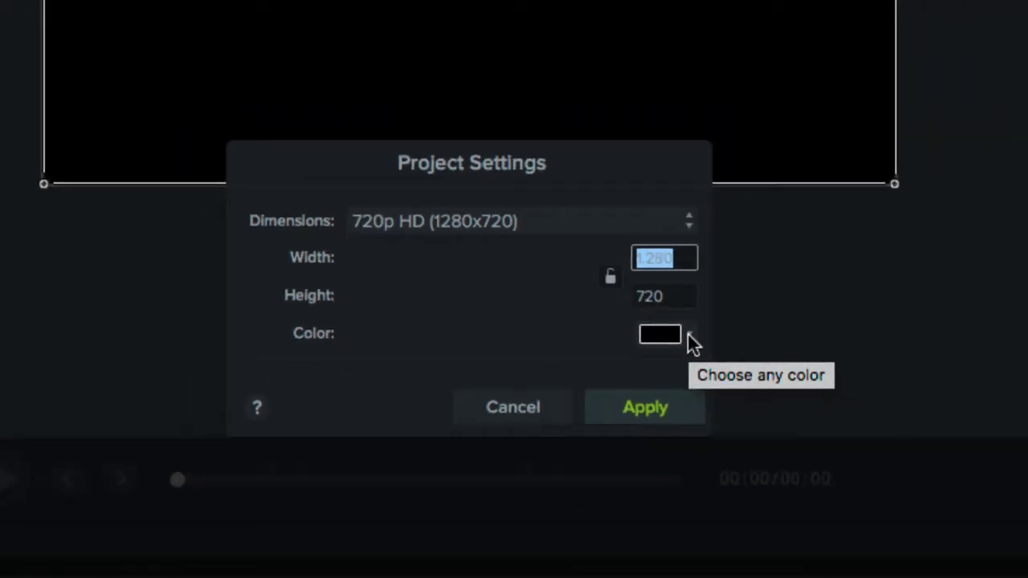
pyautogui.click(544, 357)
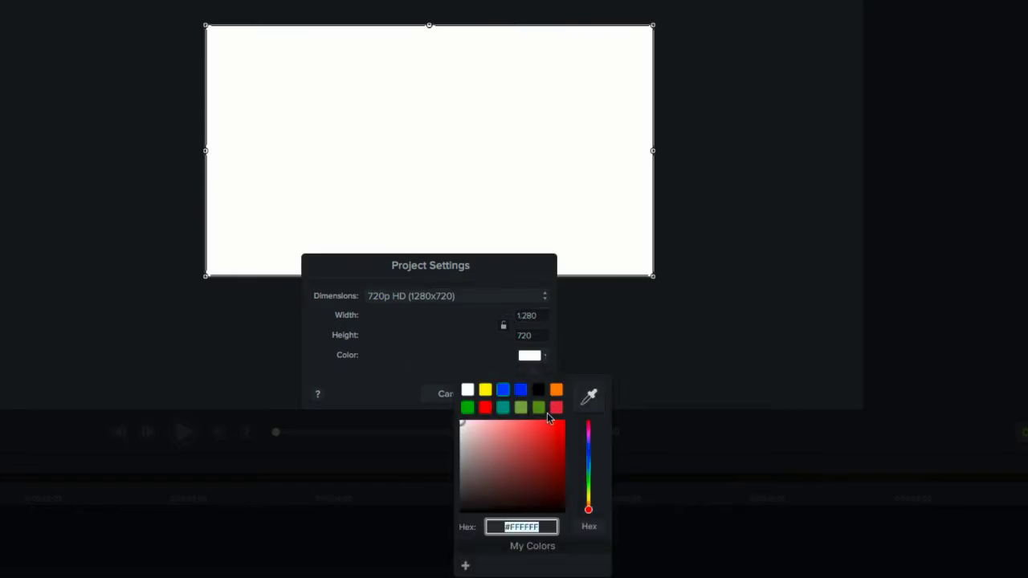
pyautogui.click(556, 407)
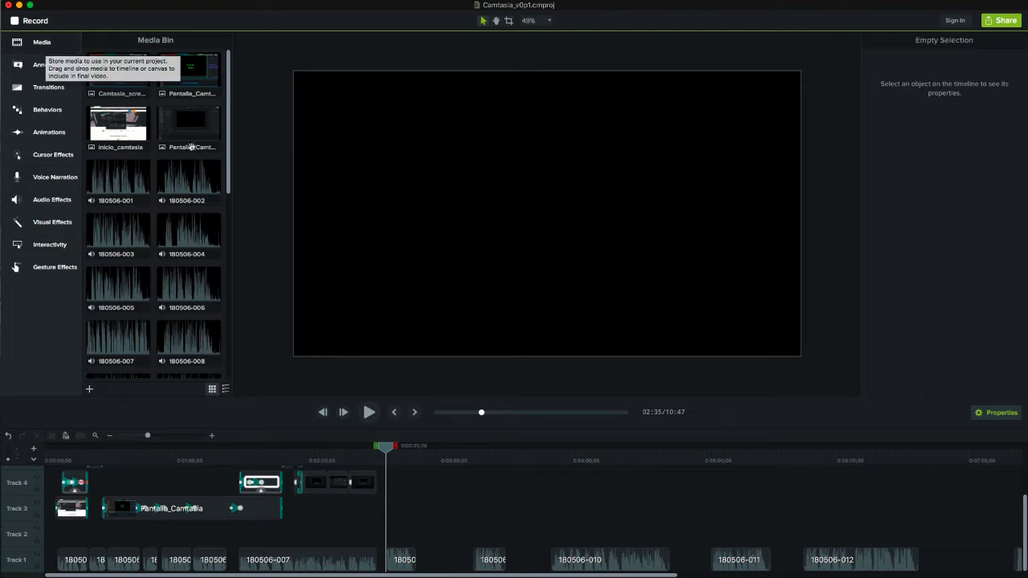
# Step: Add the Pantalla_Camtasia image to Track 2 and lengthen its clip
pyautogui.moveTo(228, 138)
pyautogui.mouseDown()
pyautogui.moveTo(225, 321)
pyautogui.moveTo(231, 113)
pyautogui.mouseUp()
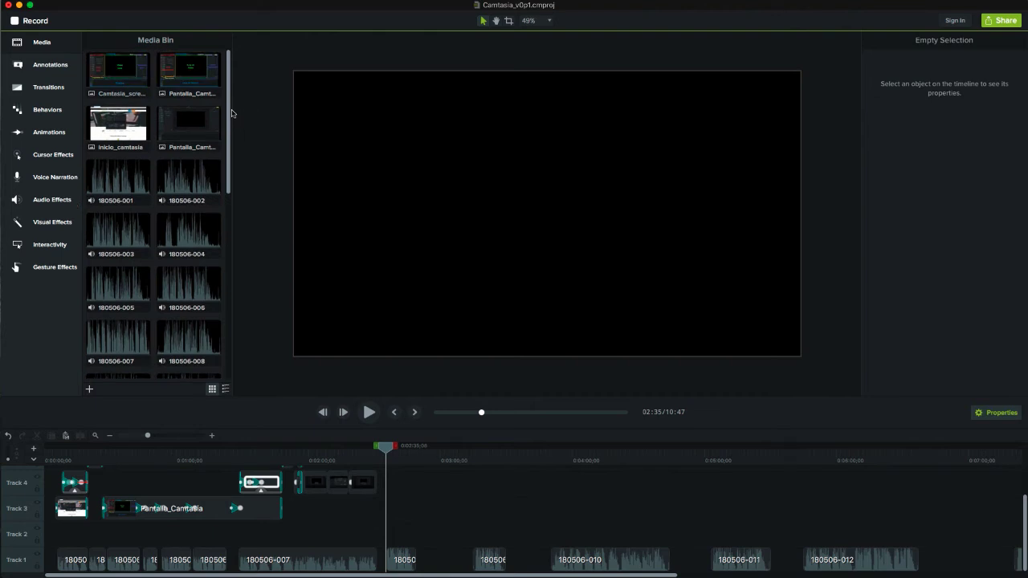
pyautogui.moveTo(186, 71)
pyautogui.mouseDown()
pyautogui.moveTo(309, 132)
pyautogui.moveTo(550, 214)
pyautogui.mouseUp()
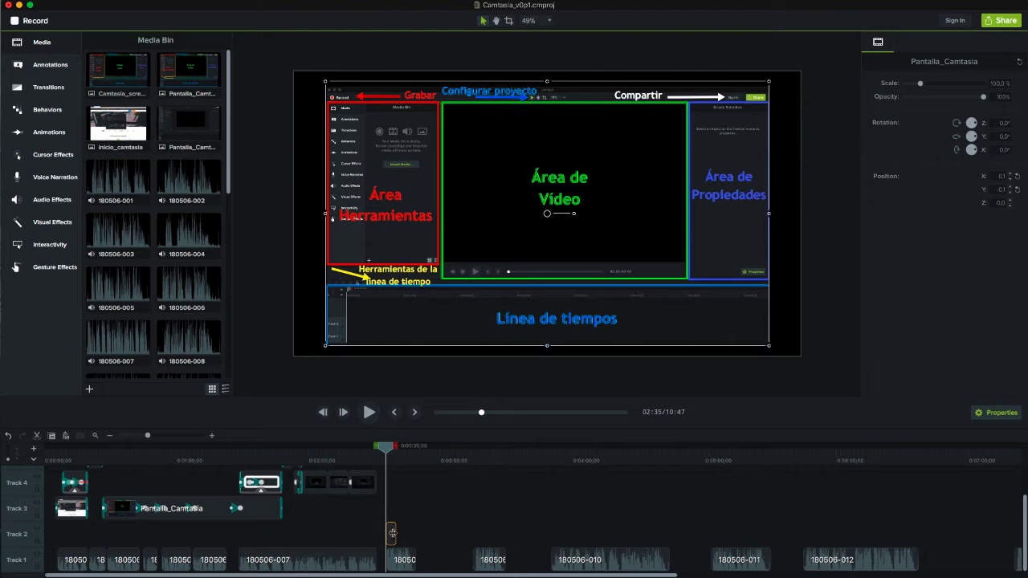
pyautogui.moveTo(394, 532); pyautogui.dragTo(438, 536)
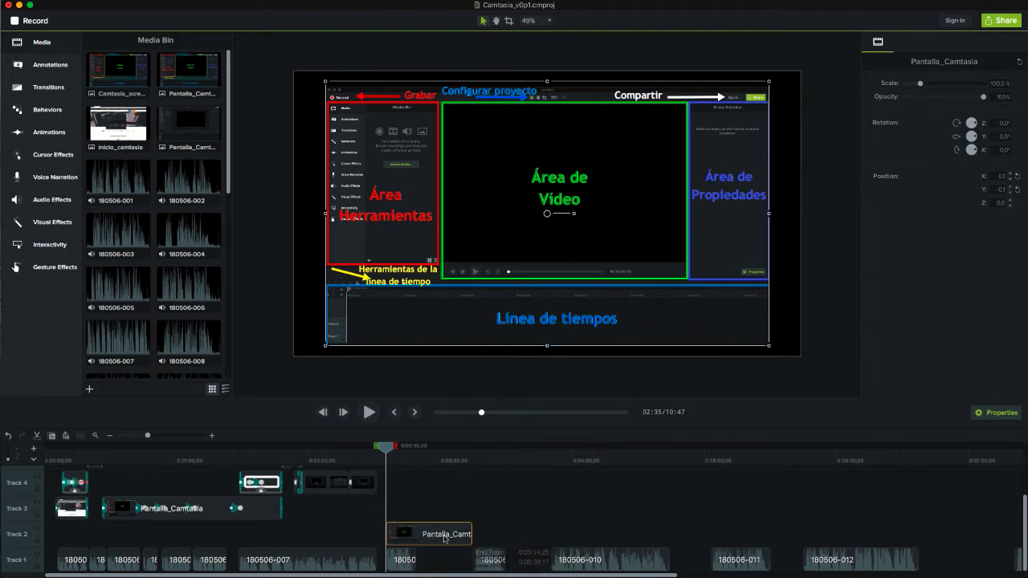
pyautogui.moveTo(444, 539); pyautogui.dragTo(437, 538)
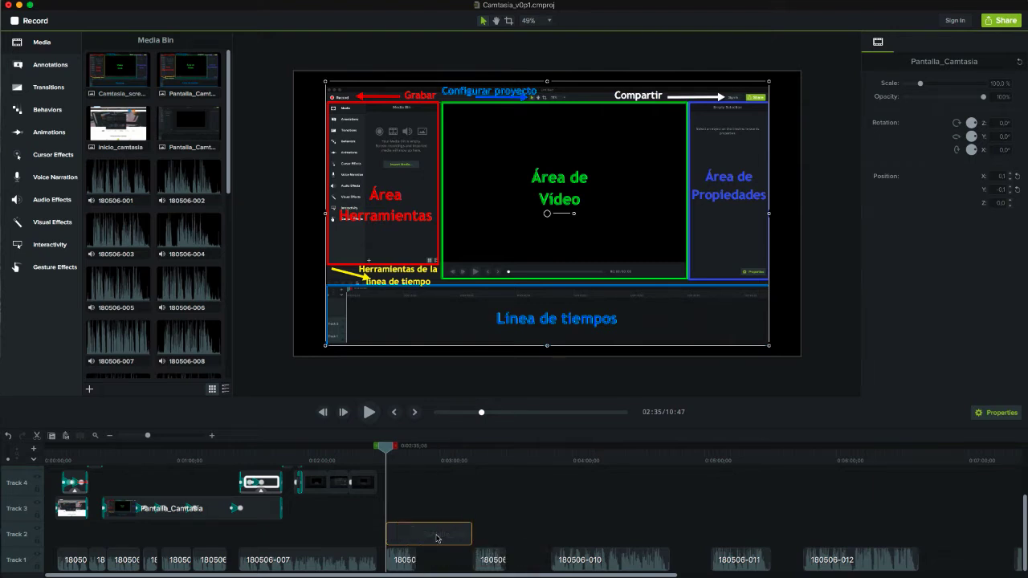
# Step: Rotate the image, tilt it 45° in 3D, scale it to about 59% and set 39% opacity
pyautogui.moveTo(574, 218); pyautogui.dragTo(562, 217)
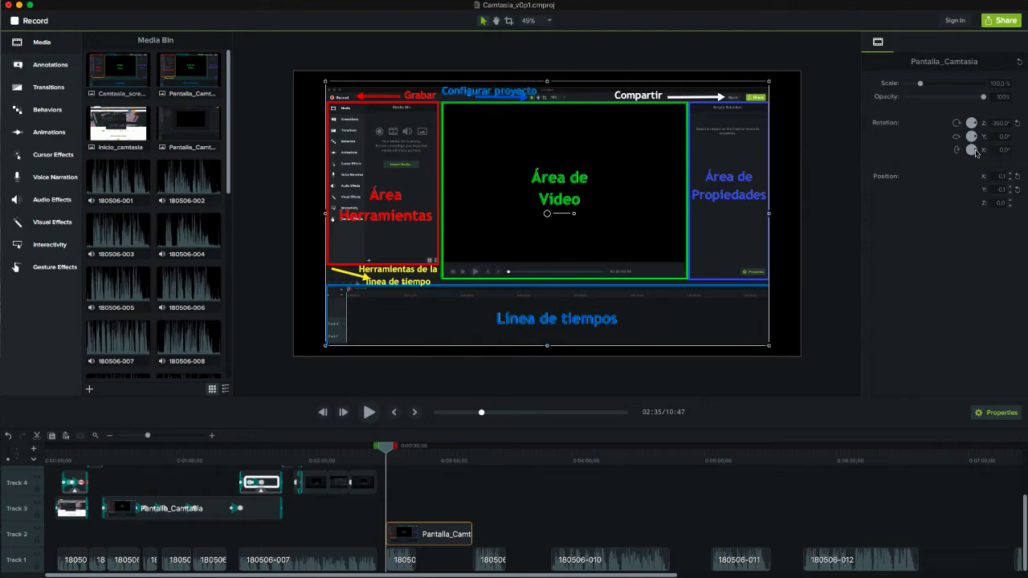
pyautogui.moveTo(975, 153); pyautogui.dragTo(976, 154)
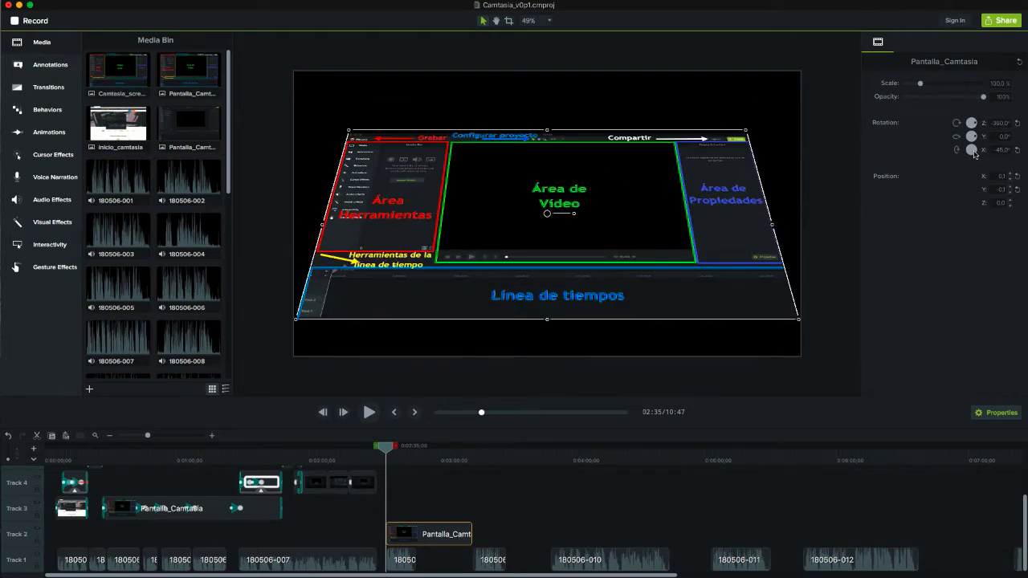
pyautogui.moveTo(976, 138); pyautogui.dragTo(978, 126)
pyautogui.moveTo(921, 83); pyautogui.dragTo(916, 84)
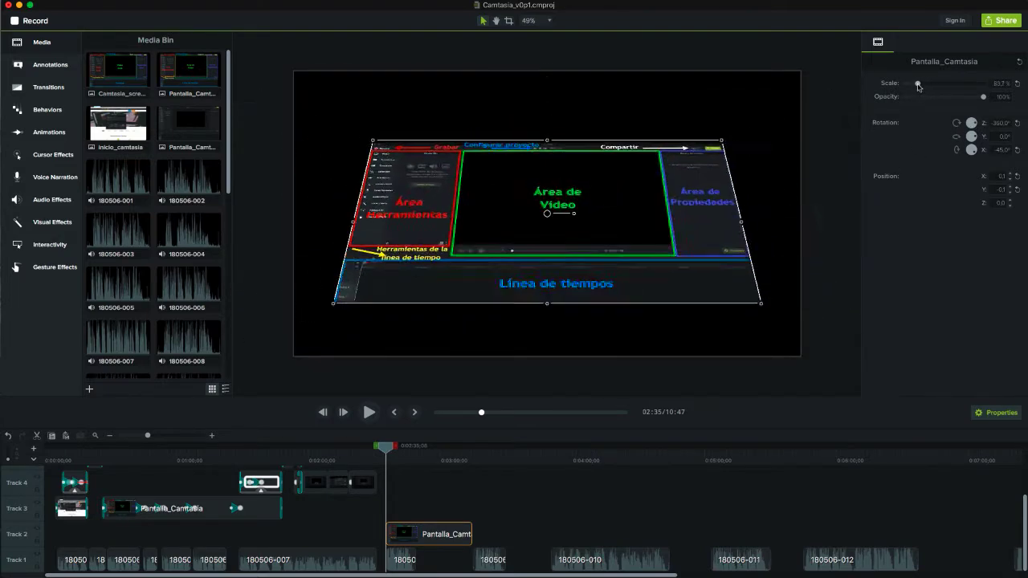
pyautogui.moveTo(983, 97)
pyautogui.mouseDown()
pyautogui.moveTo(936, 96)
pyautogui.moveTo(952, 97)
pyautogui.mouseUp()
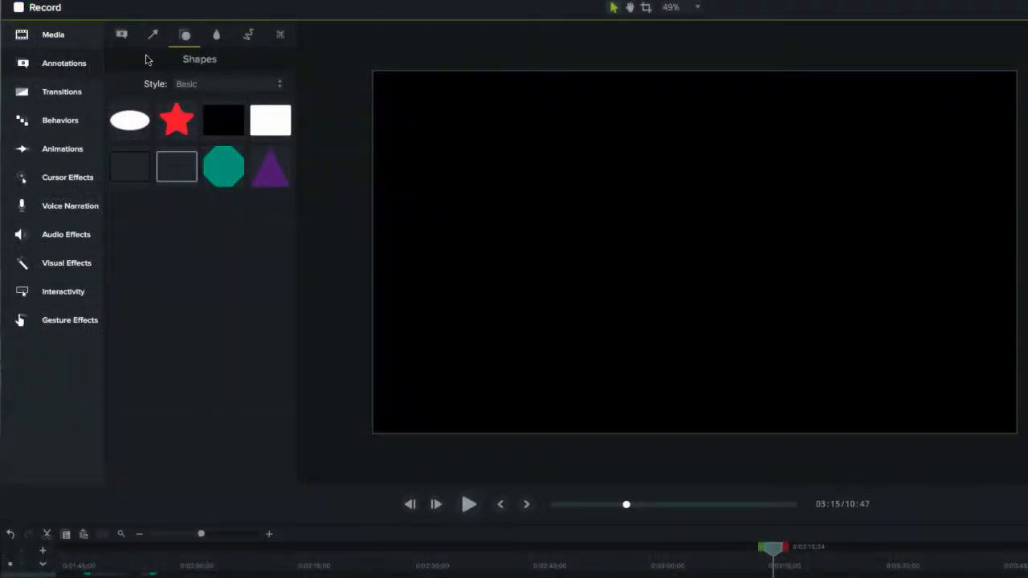
# Step: Place the plain white ABC callout on the canvas and change its text to 'Hijk'
pyautogui.click(122, 36)
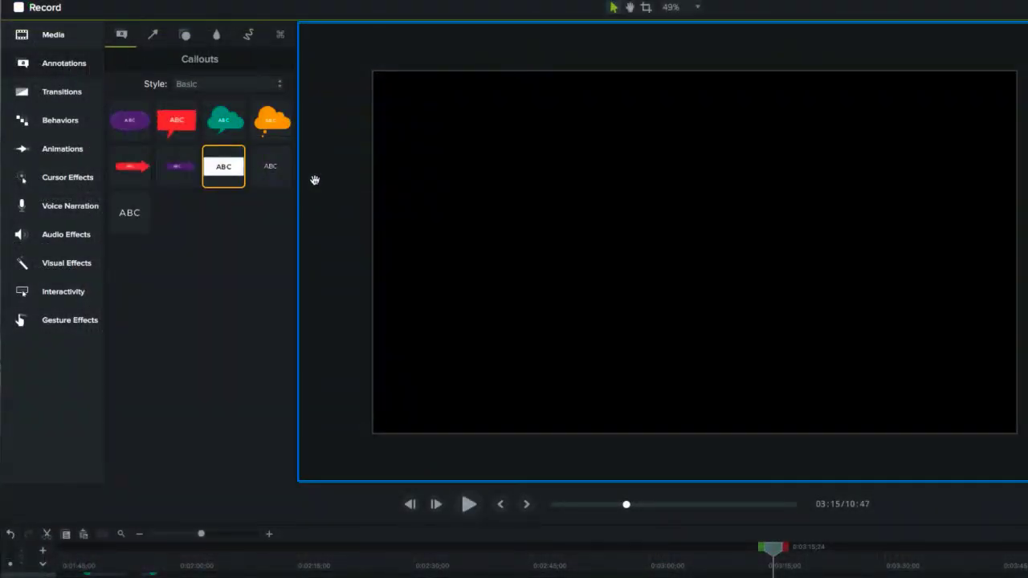
pyautogui.moveTo(223, 169); pyautogui.dragTo(554, 180)
pyautogui.doubleClick(563, 178)
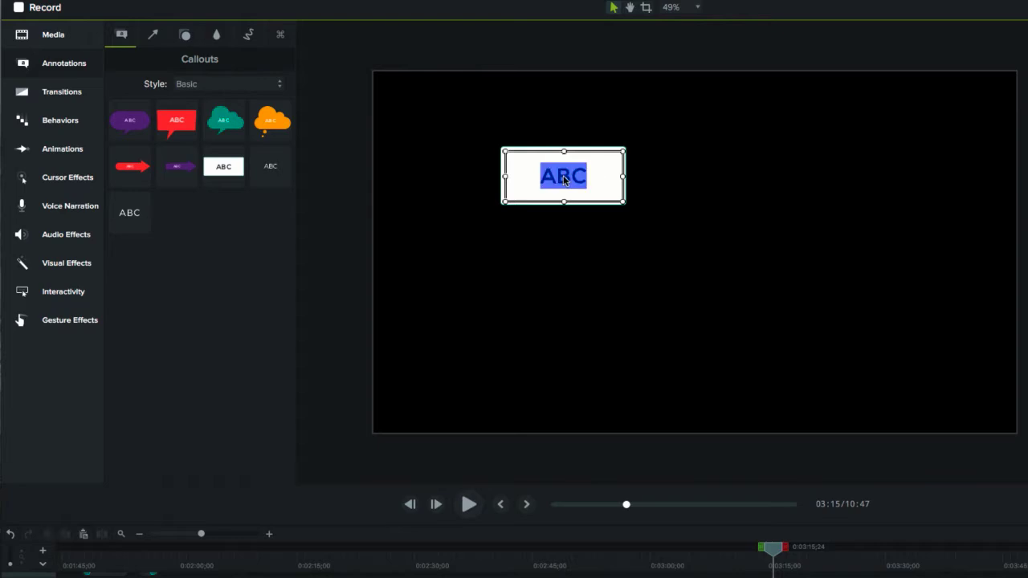
pyautogui.write('H')
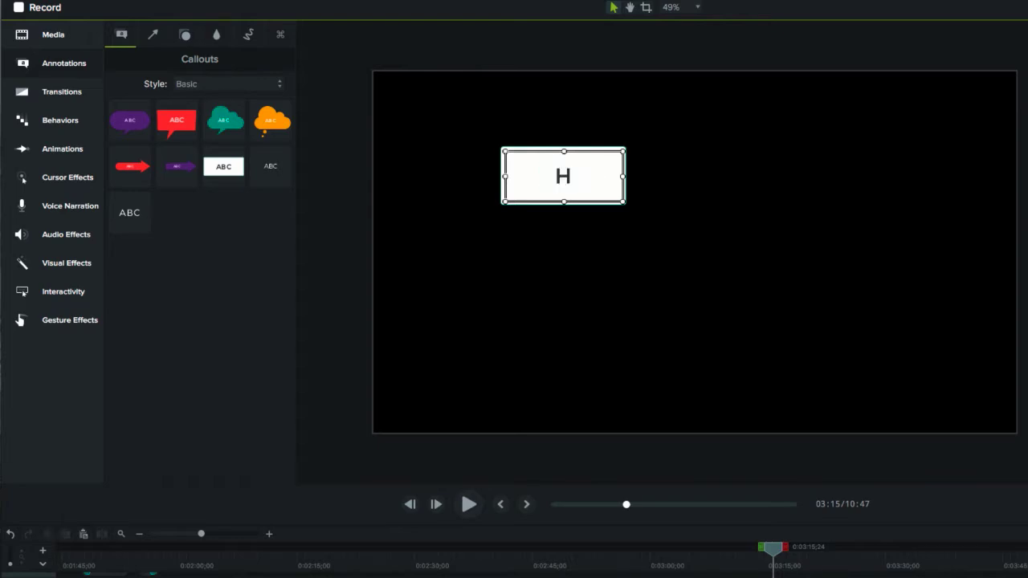
pyautogui.write('ijk')
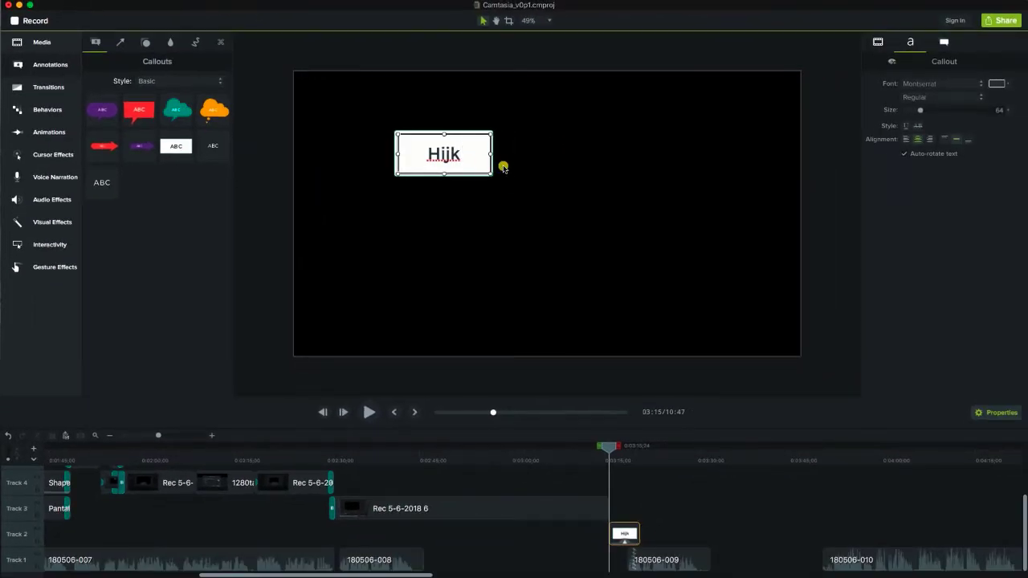
# Step: Restyle the Hijk callout text in the Al Nile font and red colour
pyautogui.click(479, 169)
pyautogui.click(456, 155)
pyautogui.doubleClick(459, 155)
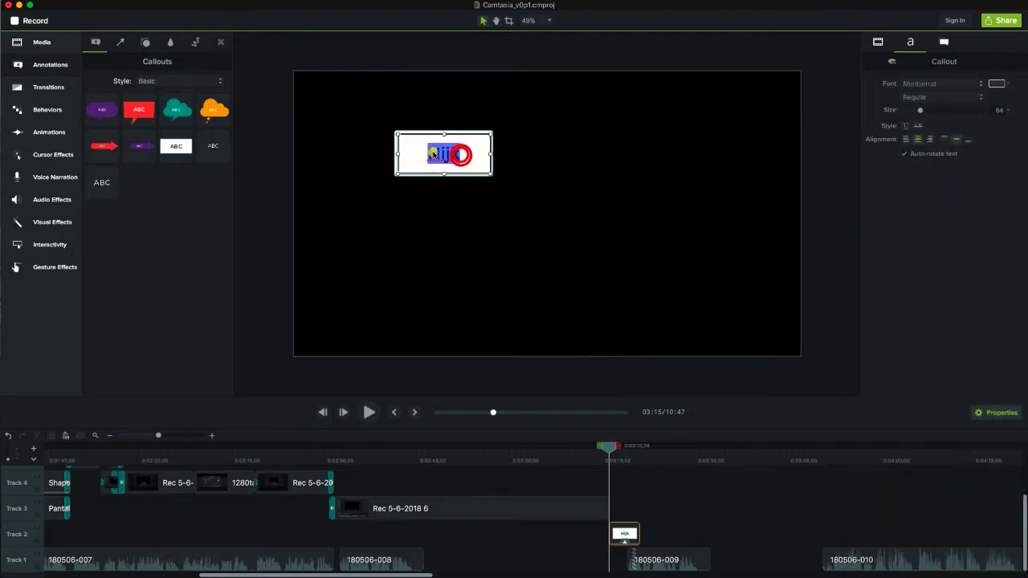
pyautogui.click(924, 85)
pyautogui.click(899, 145)
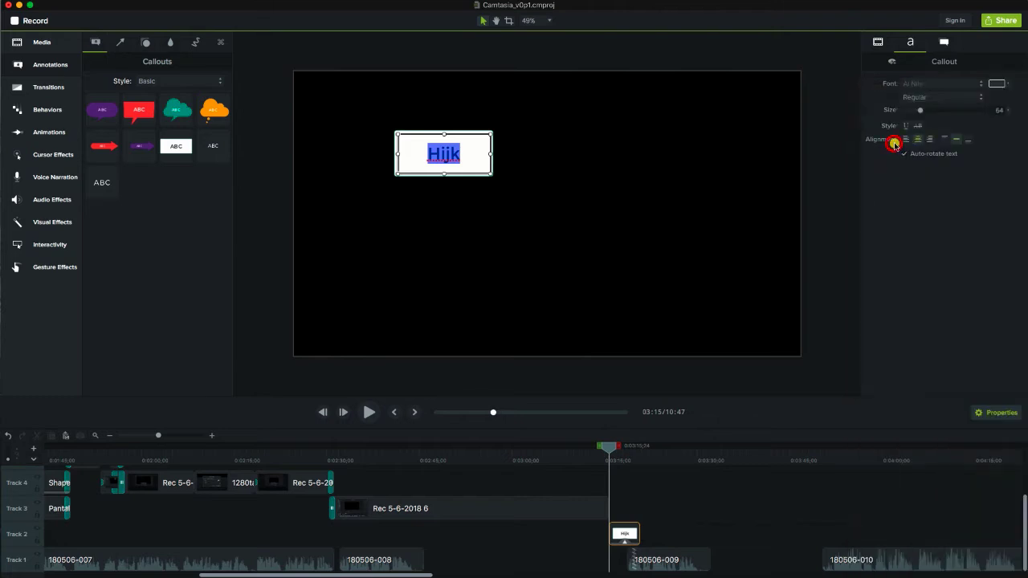
pyautogui.click(1007, 86)
pyautogui.click(931, 121)
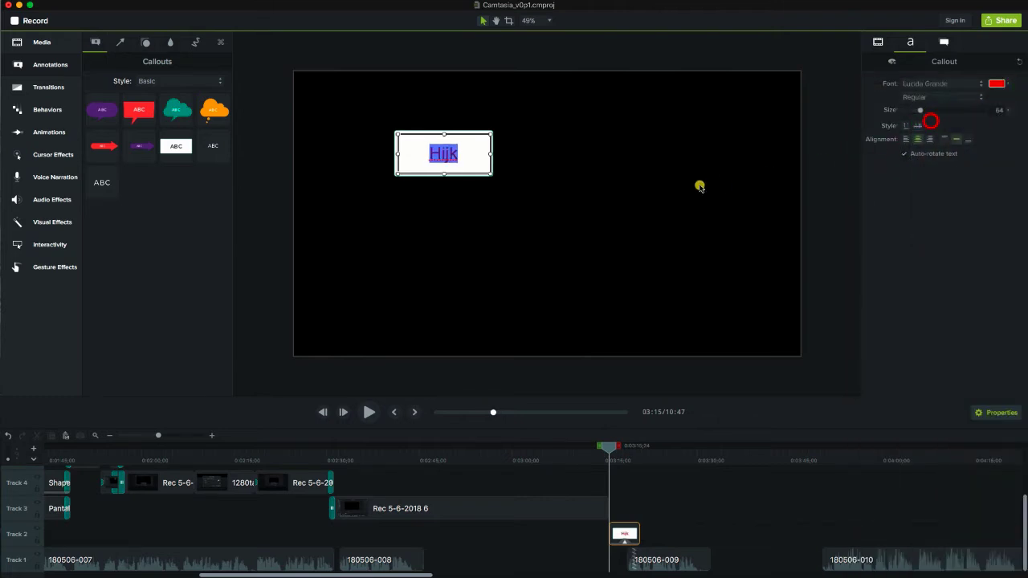
pyautogui.click(699, 186)
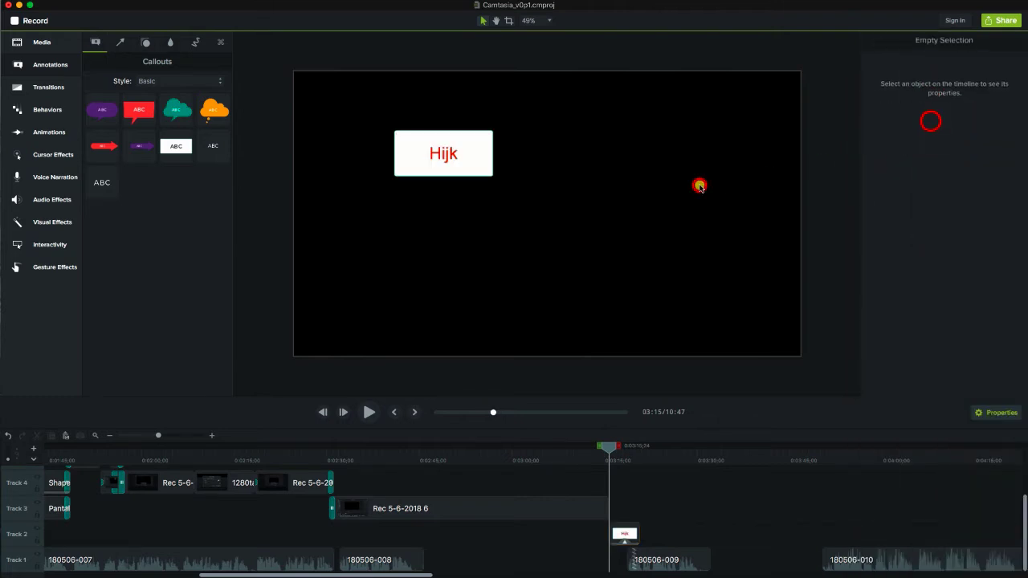
# Step: Give the Hijk callout a blue fill faded to low opacity
pyautogui.click(474, 160)
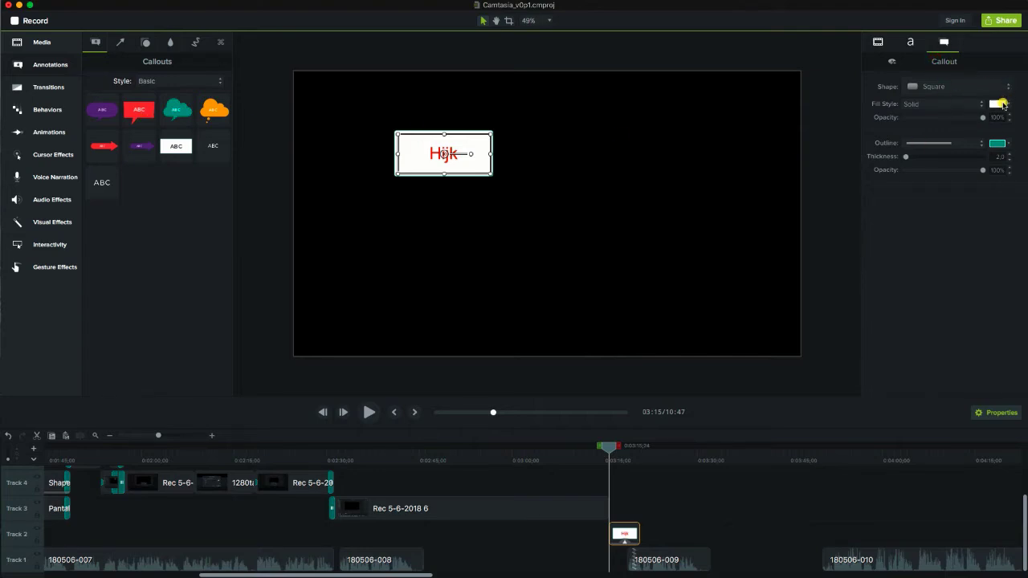
pyautogui.click(1008, 105)
pyautogui.click(931, 142)
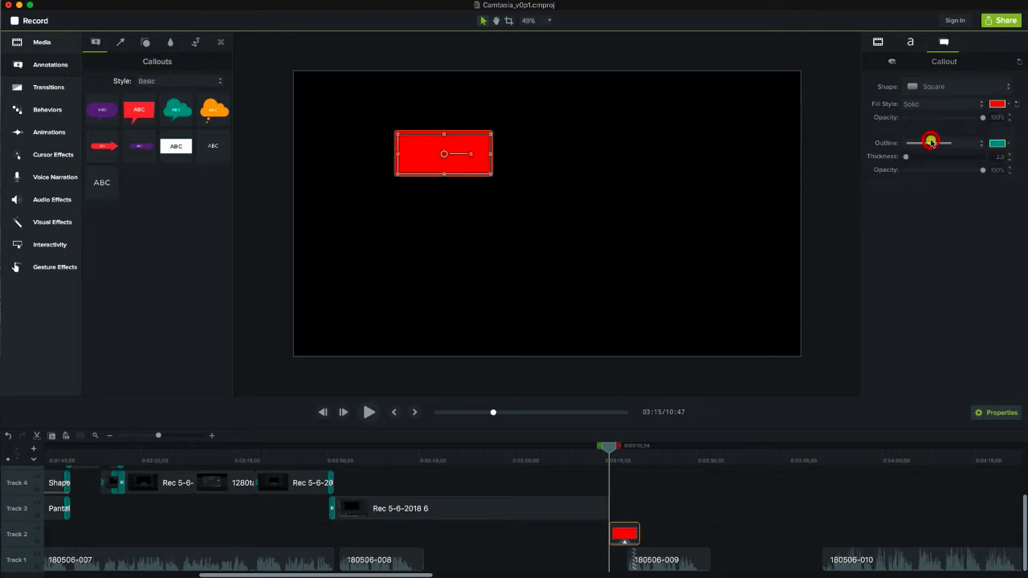
pyautogui.click(1007, 105)
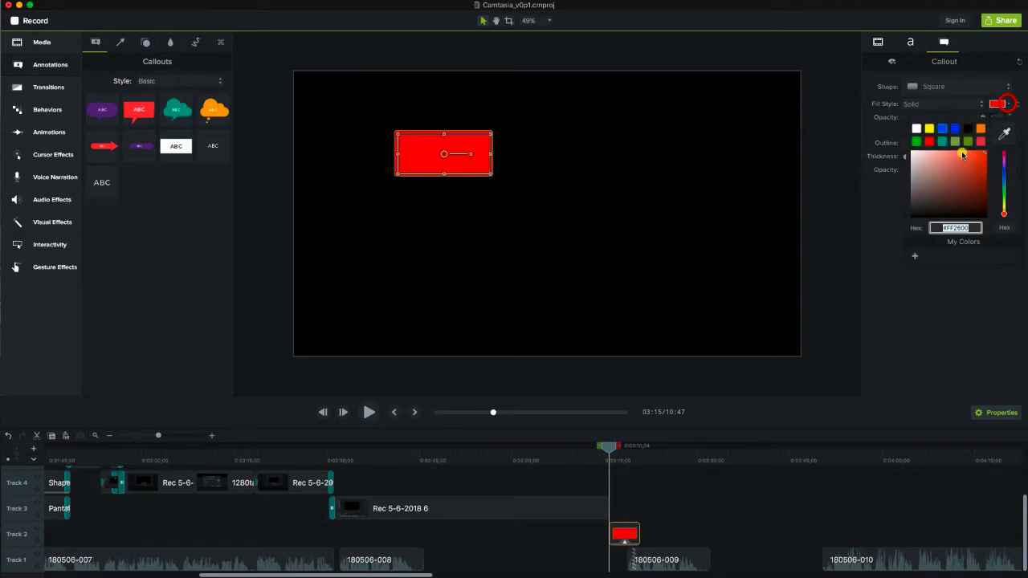
pyautogui.click(943, 130)
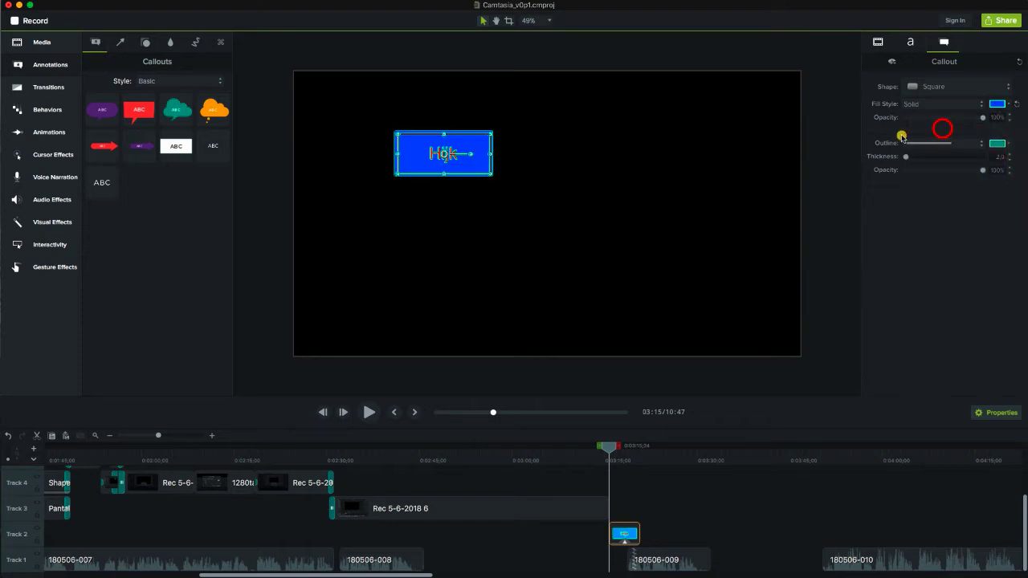
pyautogui.moveTo(981, 118)
pyautogui.mouseDown()
pyautogui.moveTo(906, 120)
pyautogui.moveTo(939, 122)
pyautogui.mouseUp()
# Step: Set the callout outline to white at 0% opacity
pyautogui.click(981, 145)
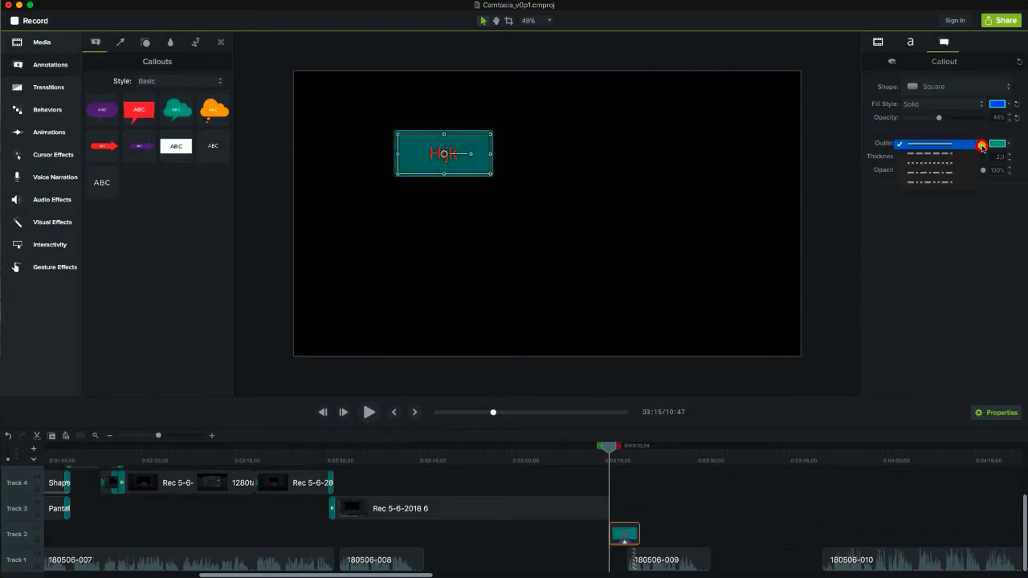
pyautogui.click(1009, 145)
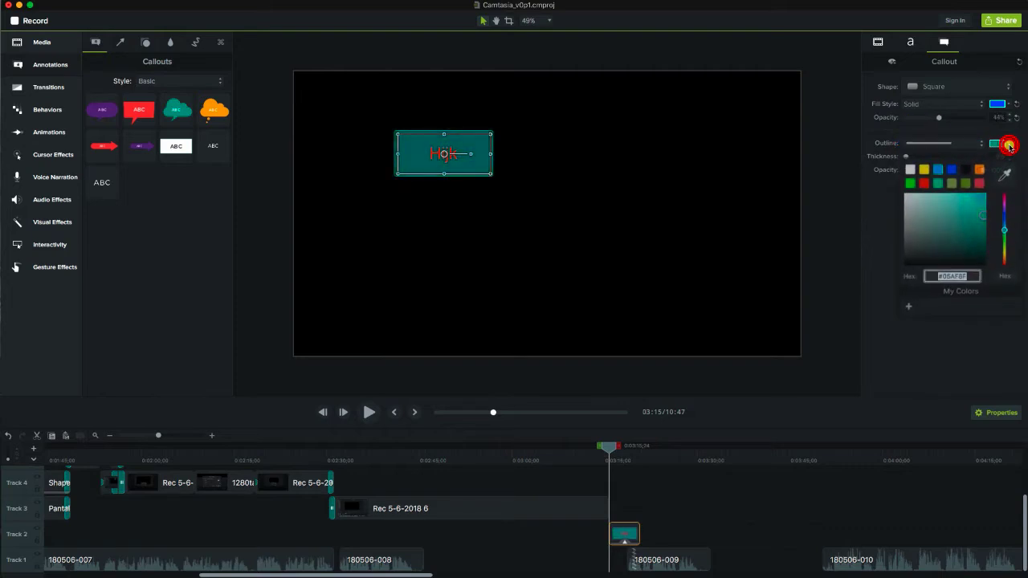
pyautogui.click(1009, 145)
pyautogui.click(917, 169)
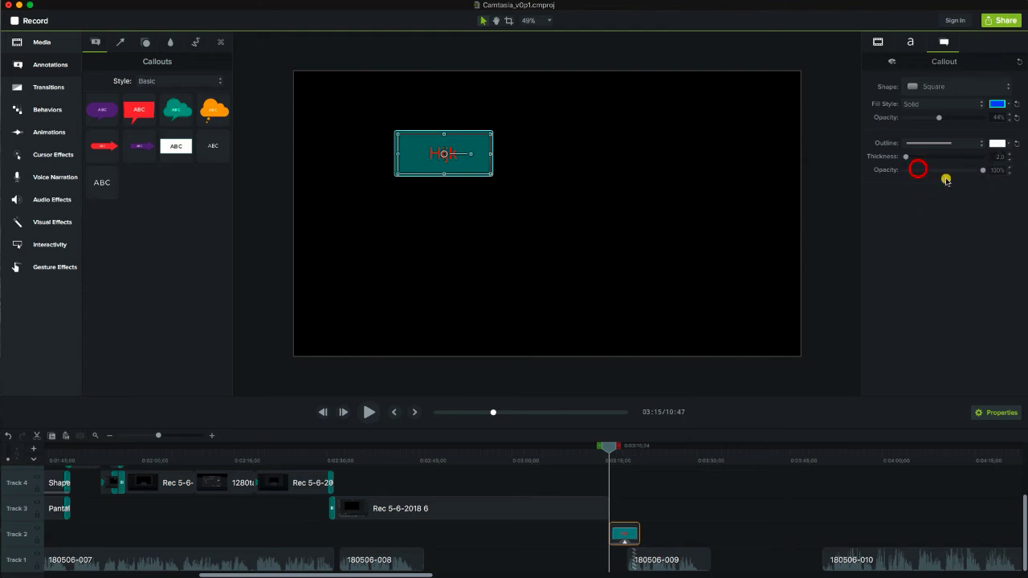
pyautogui.moveTo(982, 171); pyautogui.dragTo(895, 169)
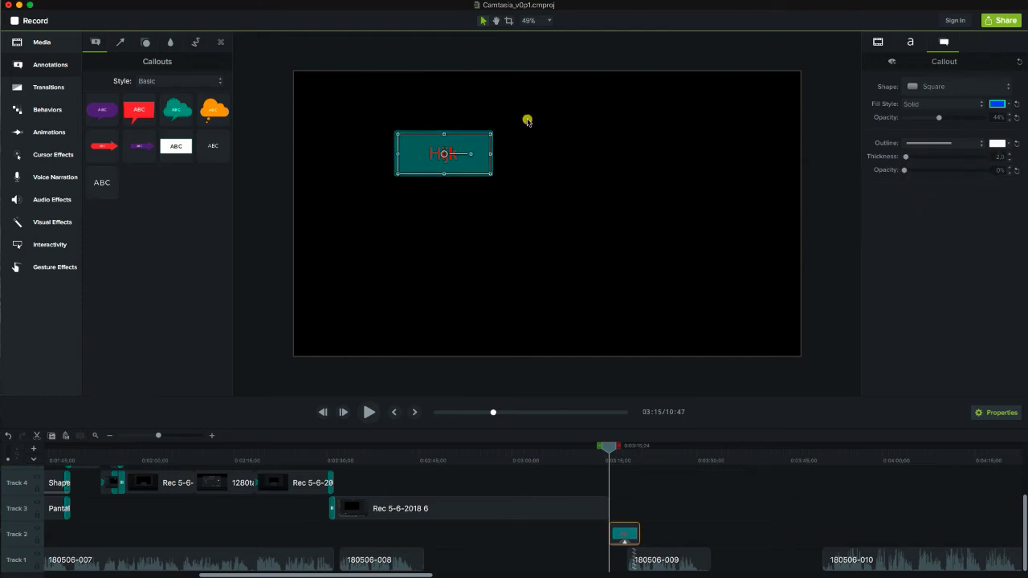
# Step: Add a teal arrow to the canvas and make it much thicker (about 57)
pyautogui.click(120, 42)
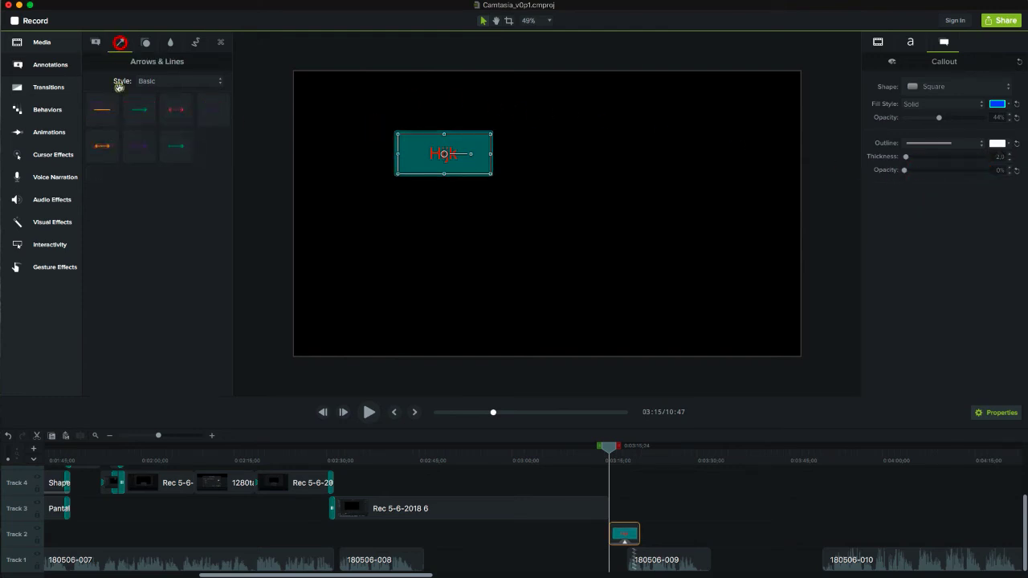
pyautogui.moveTo(175, 145)
pyautogui.mouseDown()
pyautogui.moveTo(509, 262)
pyautogui.moveTo(634, 263)
pyautogui.moveTo(634, 201)
pyautogui.mouseUp()
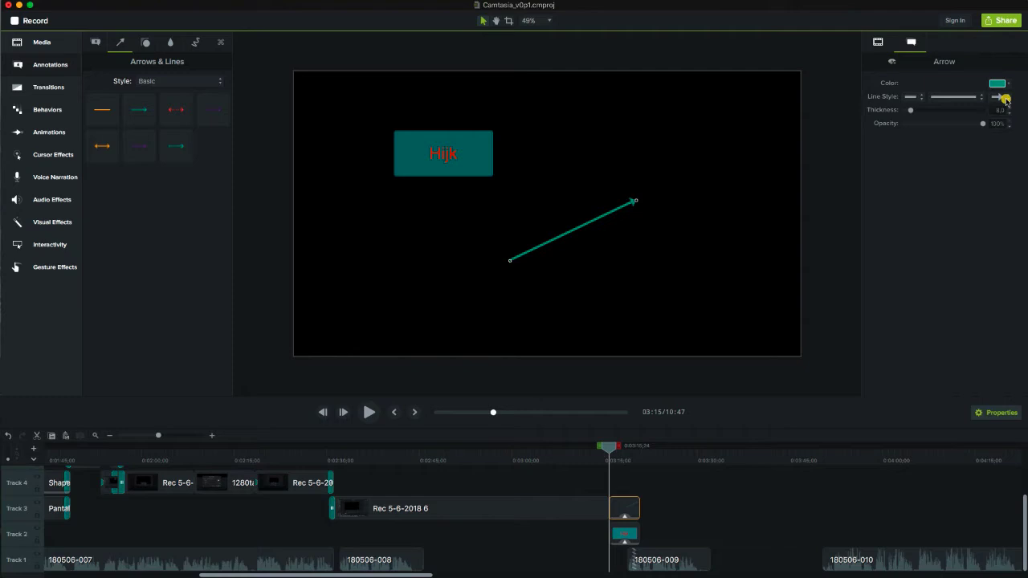
pyautogui.moveTo(912, 110); pyautogui.dragTo(950, 111)
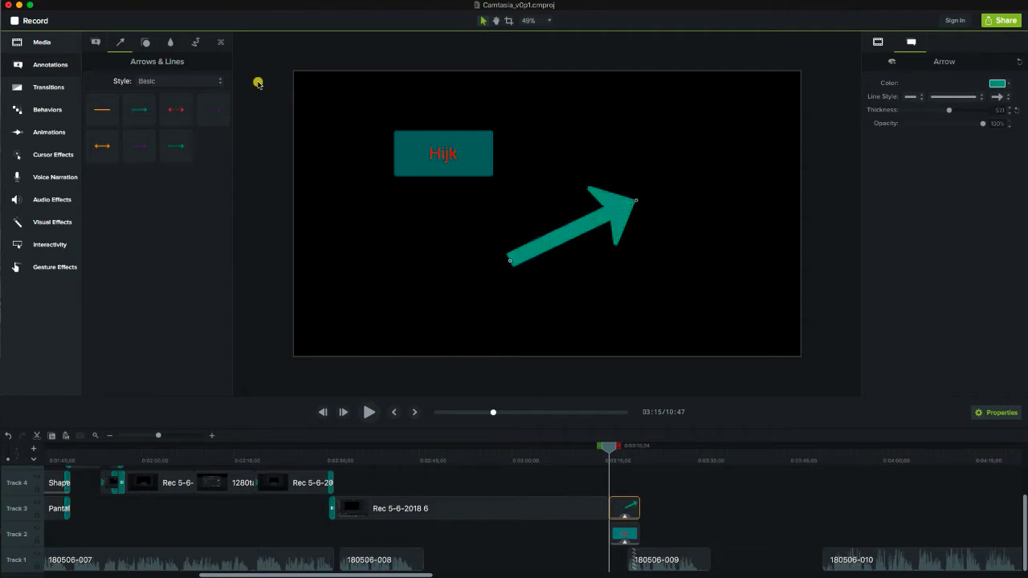
# Step: Add a rotated shape below the Hijk callout, converted to a green-filled ellipse
pyautogui.click(141, 42)
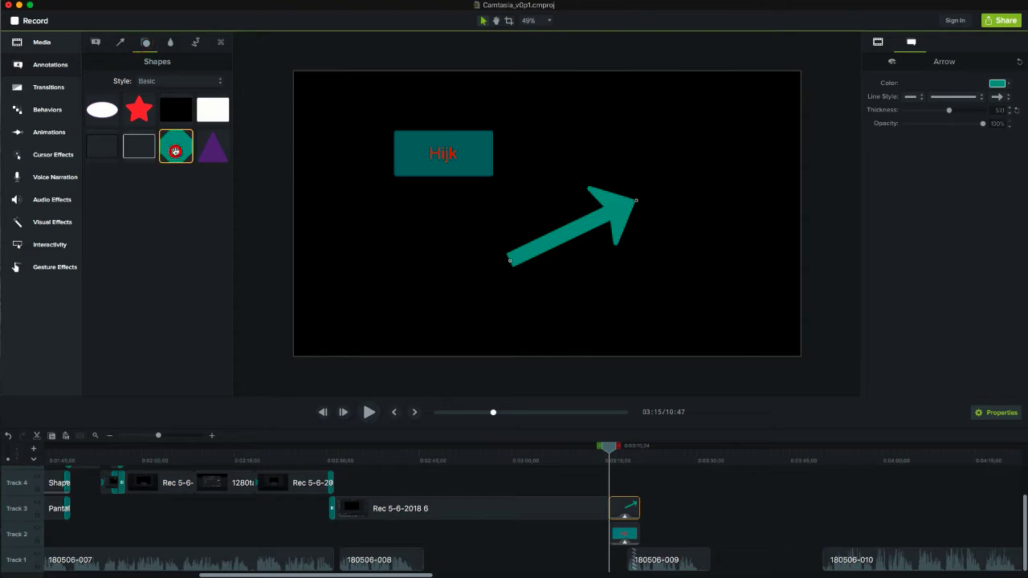
pyautogui.moveTo(176, 147)
pyautogui.mouseDown()
pyautogui.moveTo(419, 250)
pyautogui.moveTo(486, 303)
pyautogui.mouseUp()
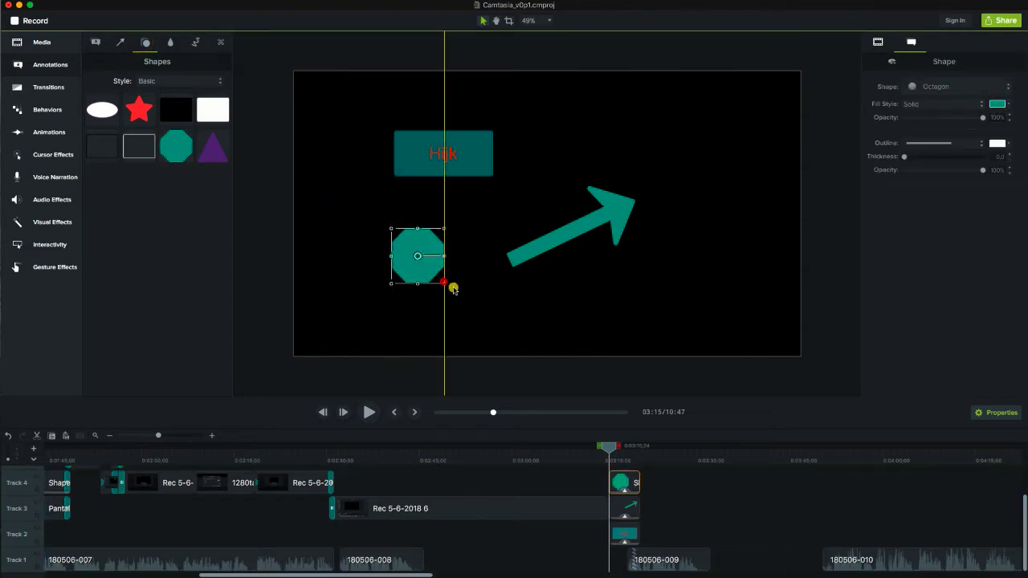
pyautogui.moveTo(465, 264); pyautogui.dragTo(432, 282)
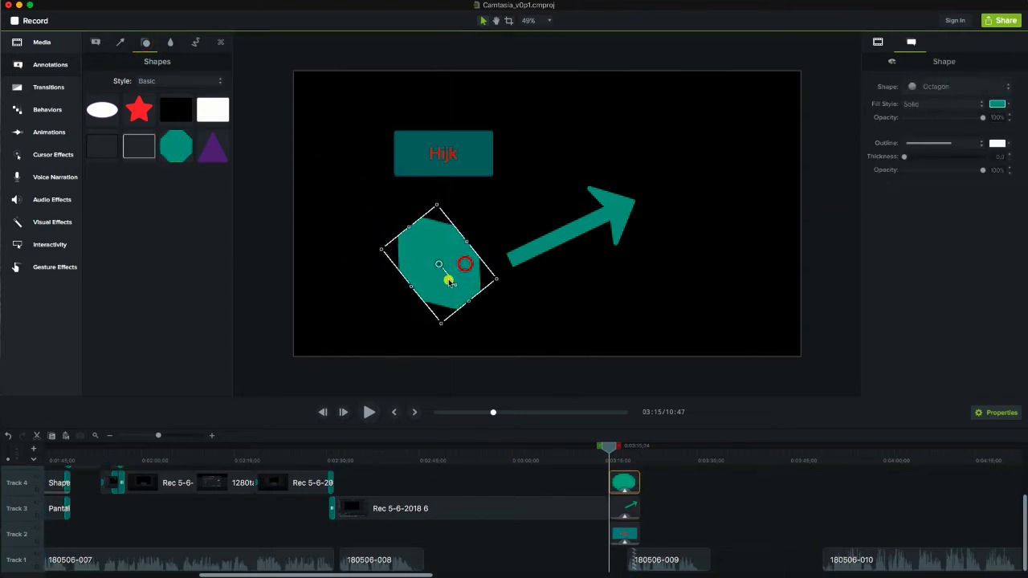
pyautogui.click(957, 88)
pyautogui.click(939, 107)
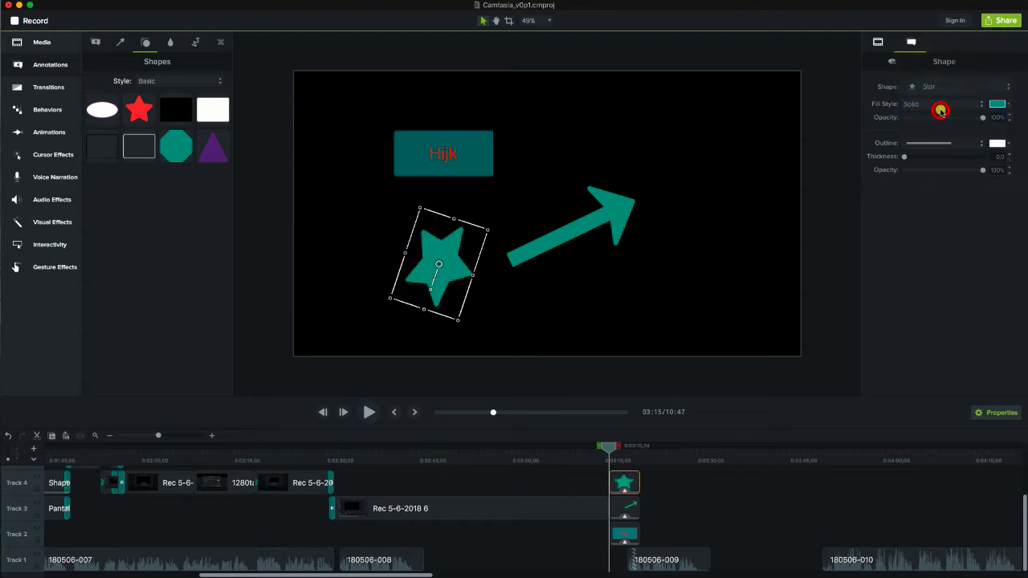
pyautogui.click(967, 86)
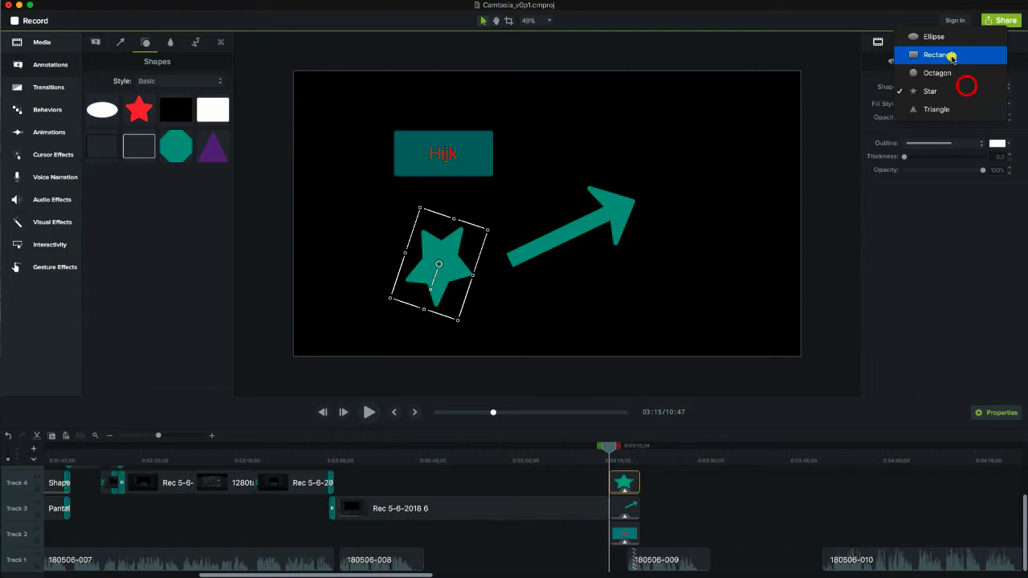
pyautogui.click(950, 55)
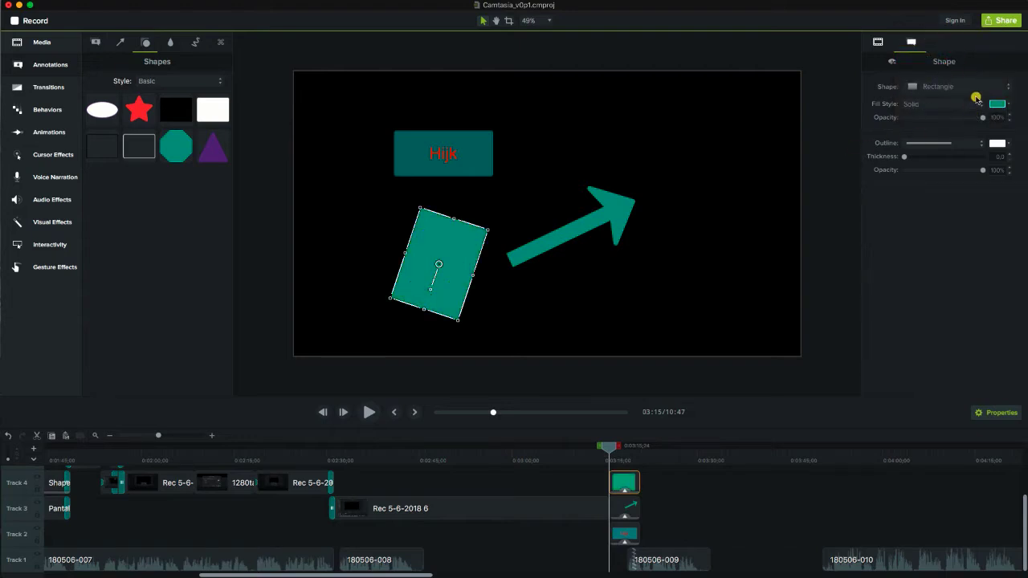
pyautogui.click(974, 86)
pyautogui.click(950, 73)
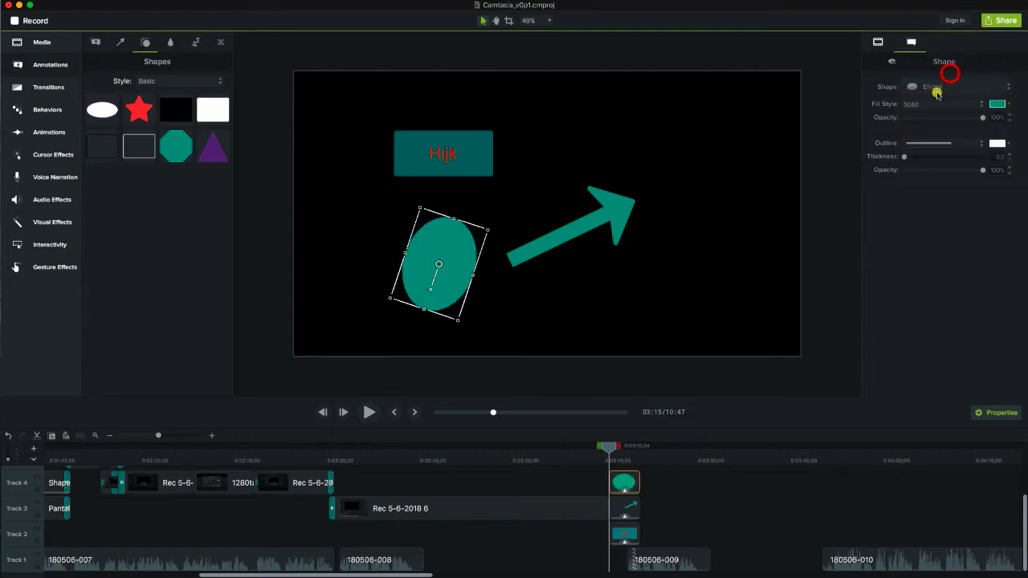
pyautogui.click(1006, 105)
pyautogui.click(955, 142)
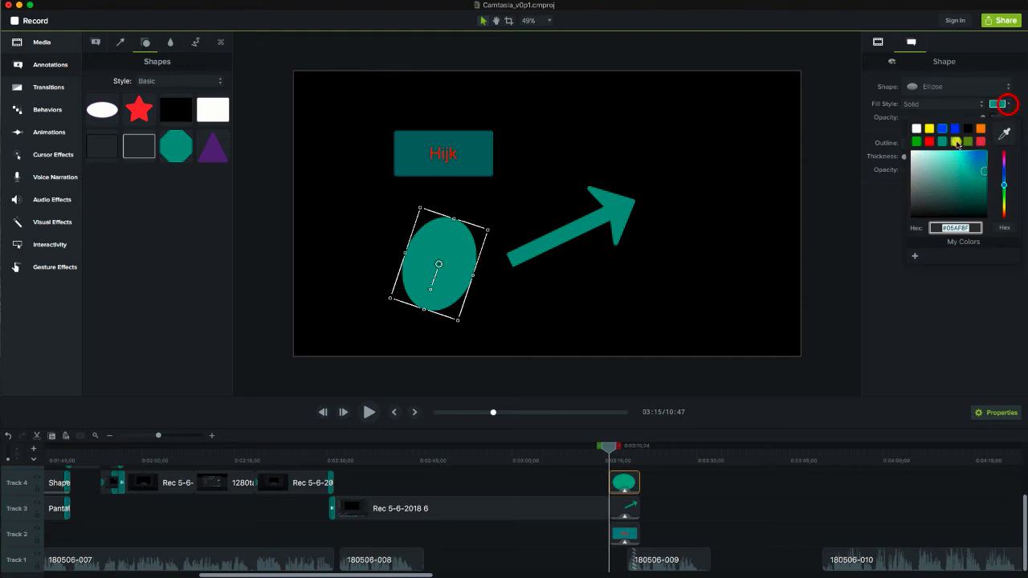
pyautogui.click(171, 43)
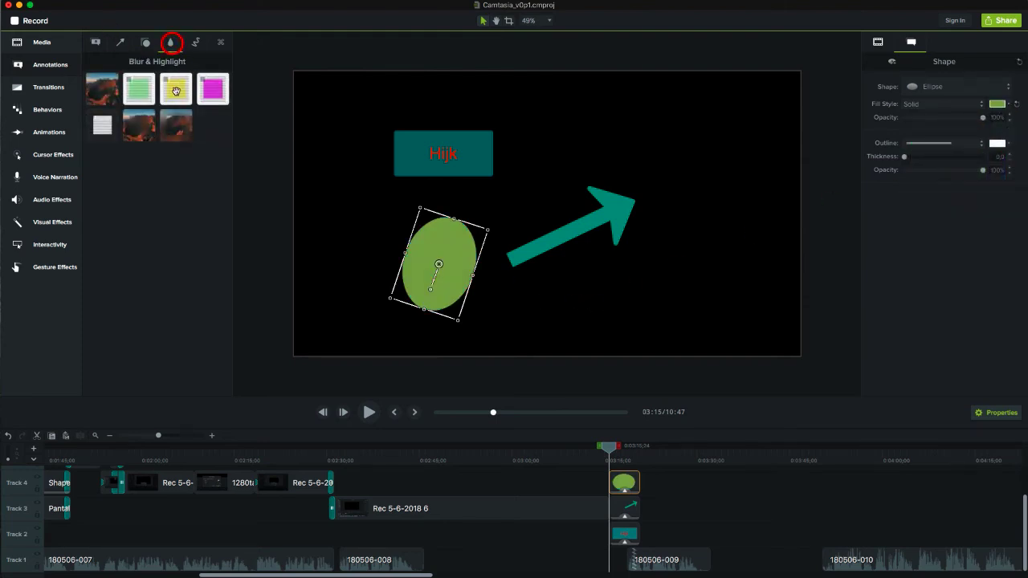
# Step: Add a yellow highlight over the Hijk callout, stretched across the arrow and ellipse
pyautogui.moveTo(176, 91); pyautogui.dragTo(462, 157)
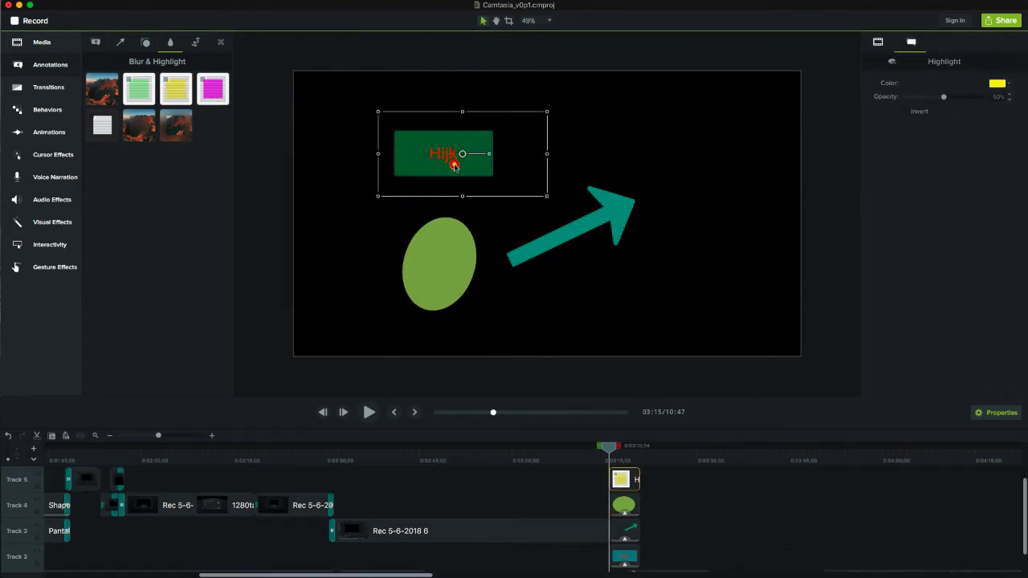
pyautogui.moveTo(547, 196); pyautogui.dragTo(710, 271)
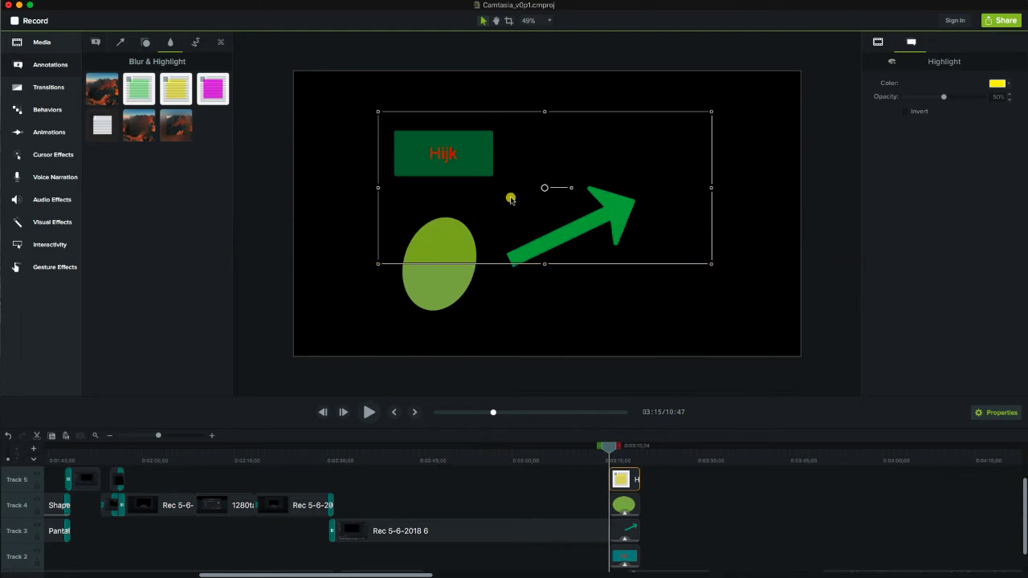
pyautogui.click(542, 23)
pyautogui.click(547, 140)
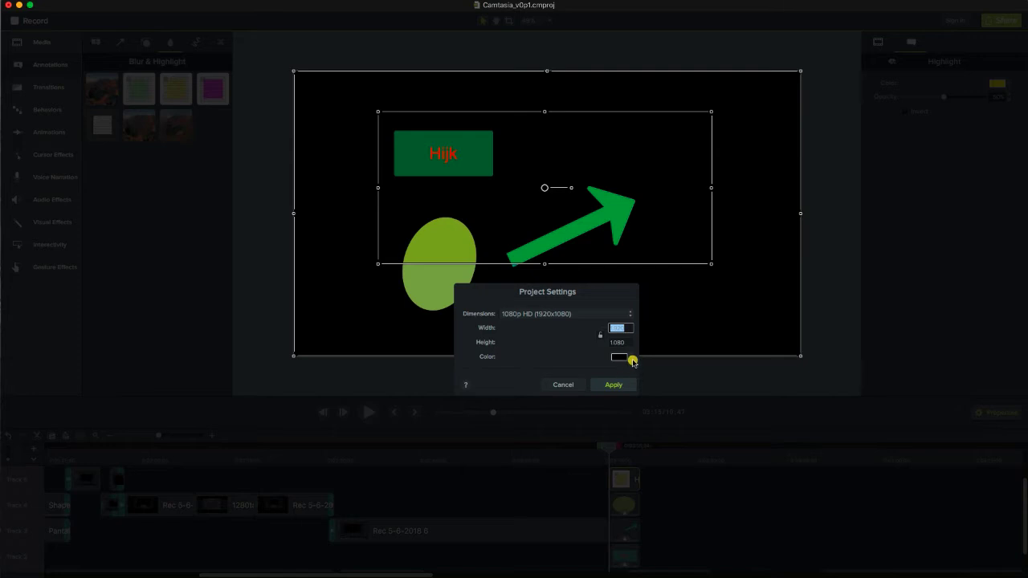
# Step: Change the canvas background colour to white and apply the project settings
pyautogui.click(631, 358)
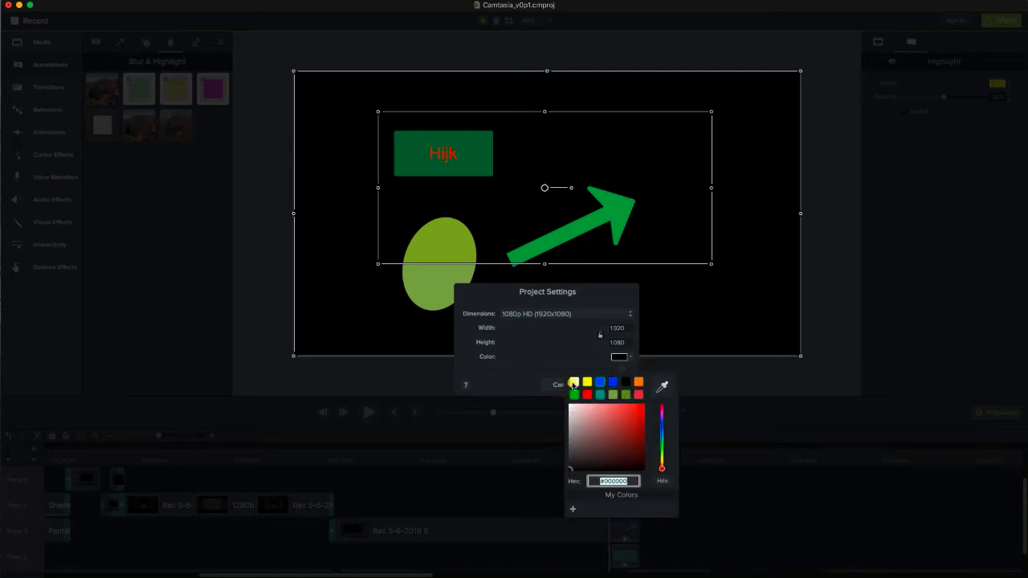
pyautogui.click(572, 382)
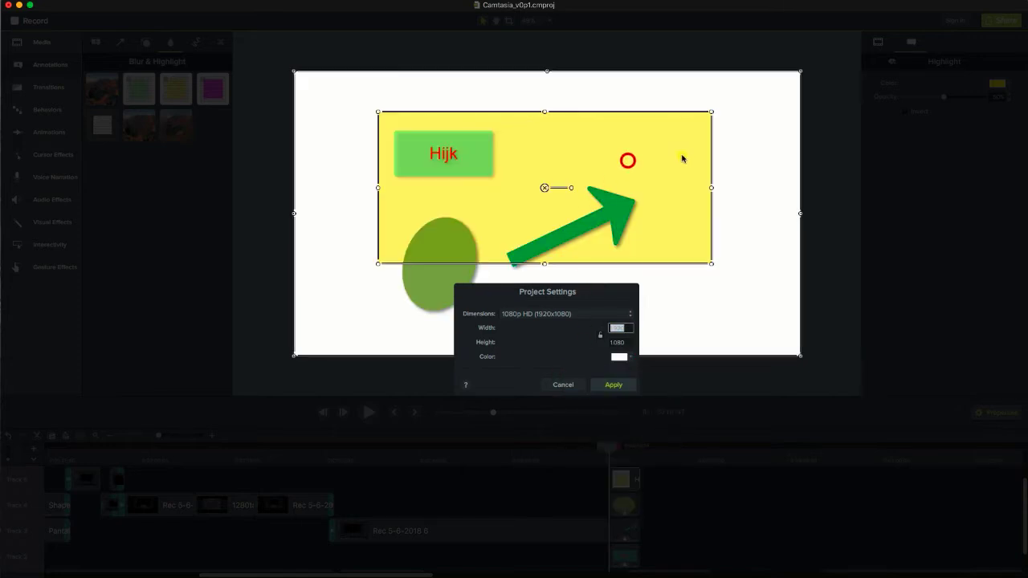
pyautogui.click(710, 112)
pyautogui.click(679, 131)
pyautogui.click(611, 385)
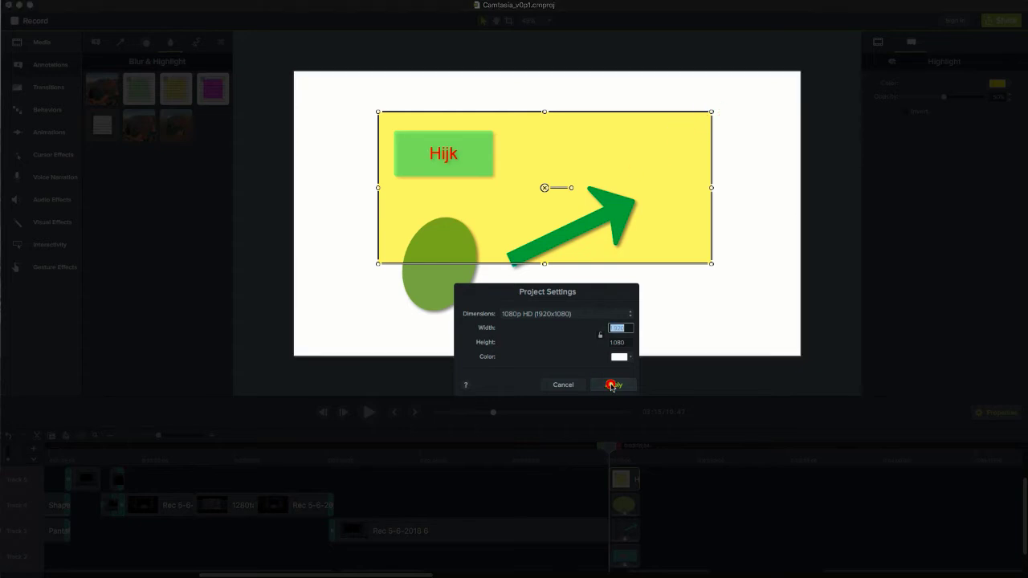
pyautogui.click(634, 153)
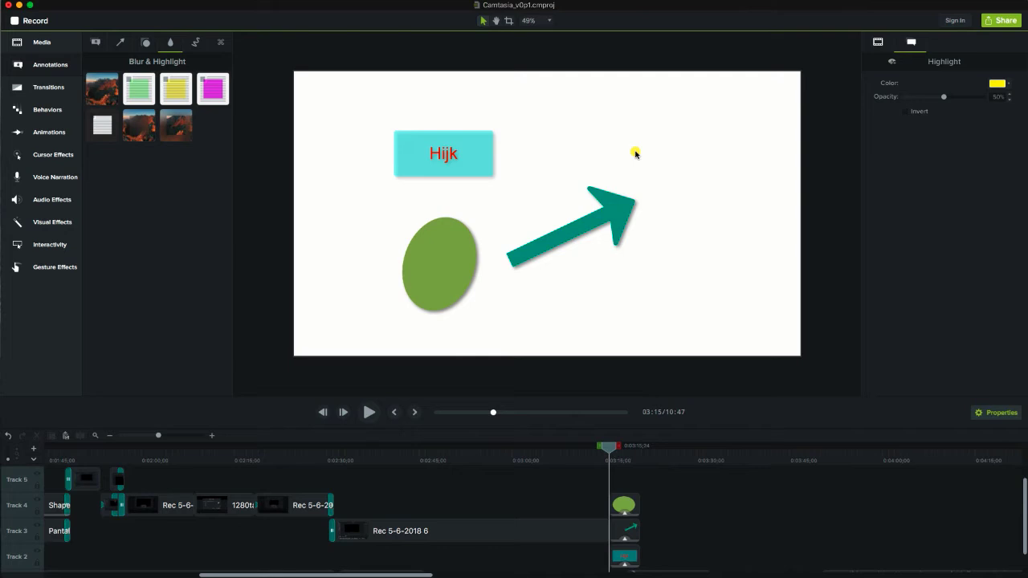
# Step: Add a yellow highlight box at the upper right and an arrow-streak sketch animation below Hijk
pyautogui.moveTo(186, 91); pyautogui.dragTo(608, 144)
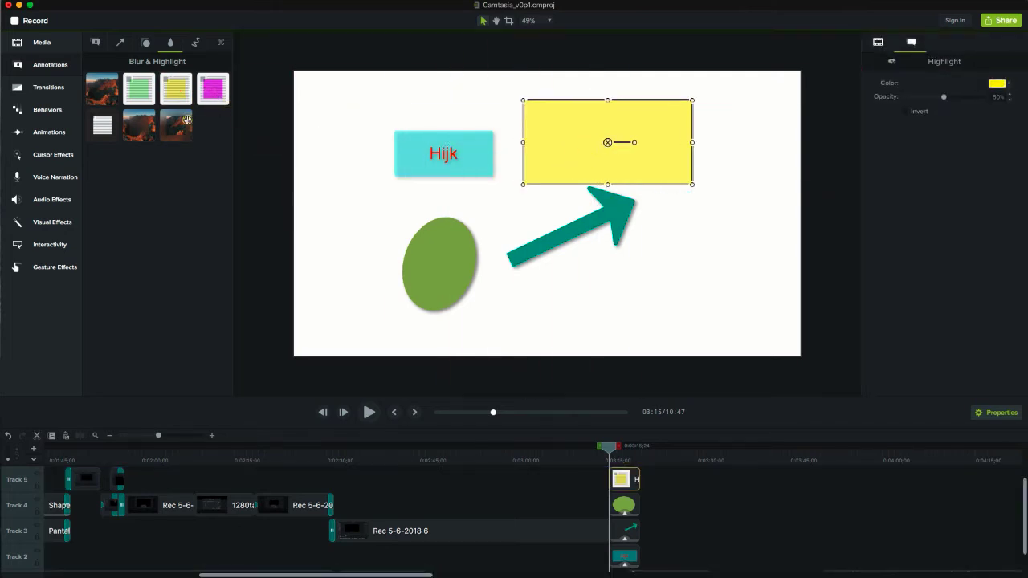
pyautogui.click(196, 44)
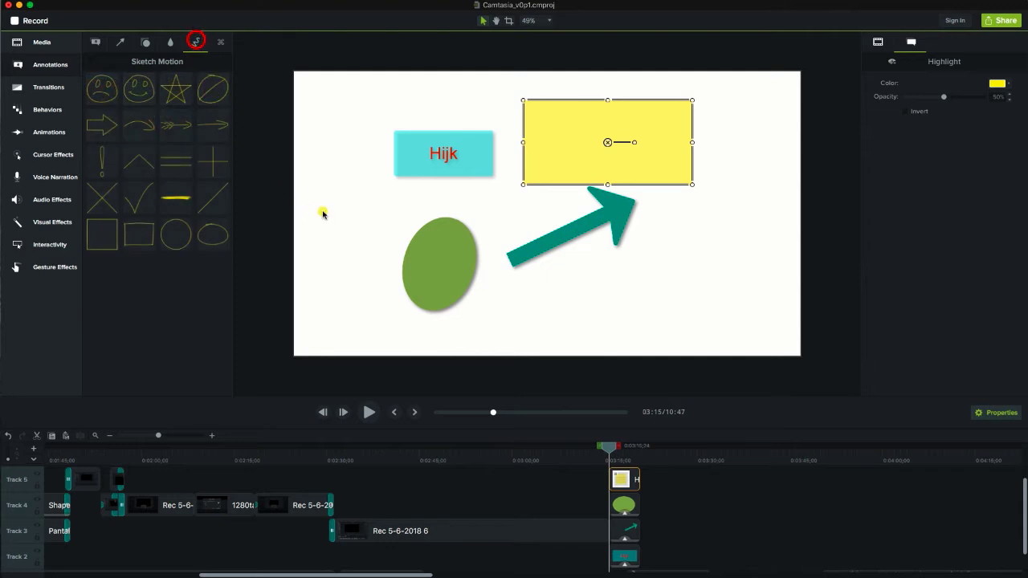
pyautogui.moveTo(323, 243); pyautogui.dragTo(385, 207)
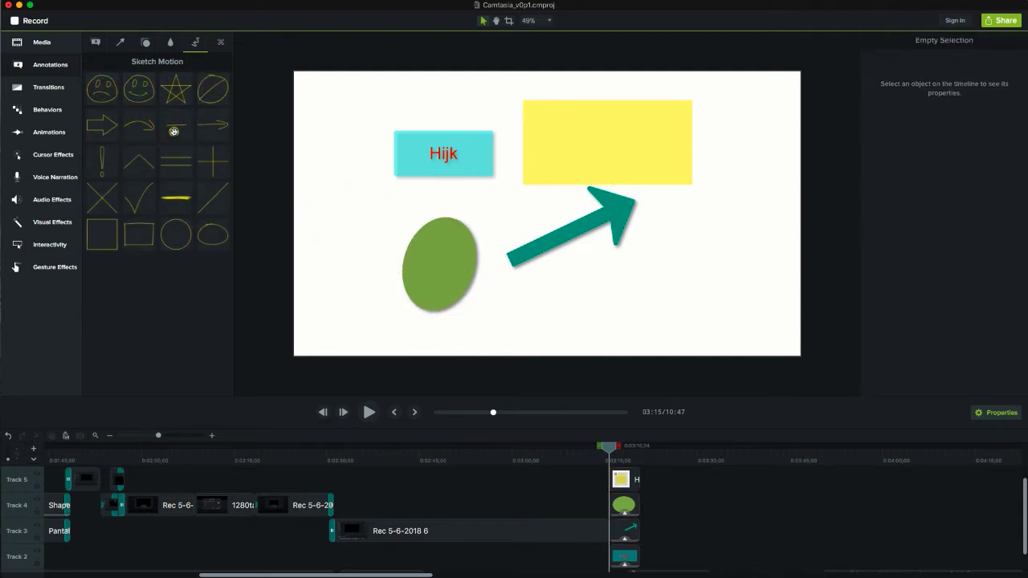
pyautogui.moveTo(172, 127)
pyautogui.mouseDown()
pyautogui.moveTo(376, 234)
pyautogui.moveTo(464, 211)
pyautogui.mouseUp()
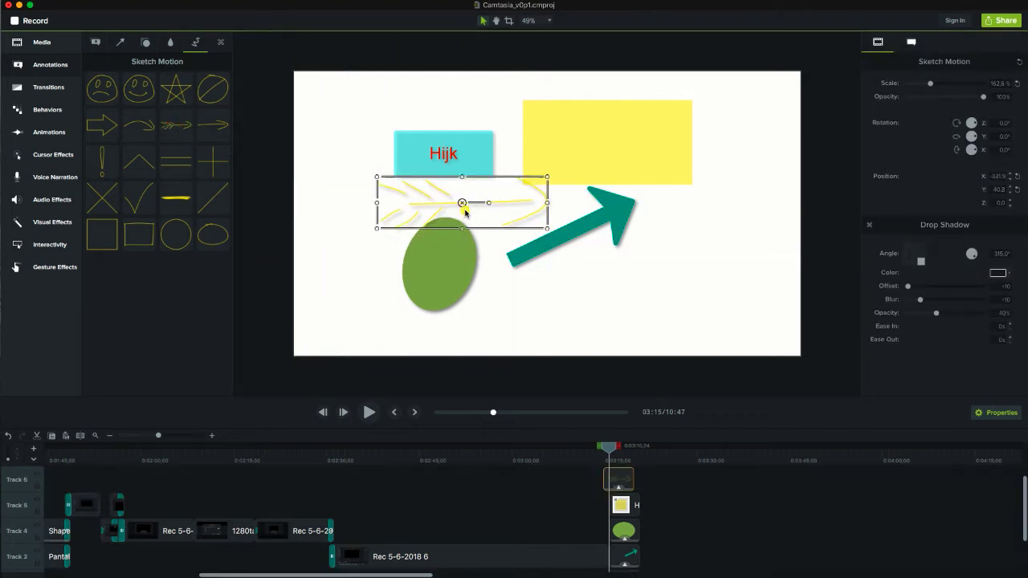
pyautogui.click(615, 276)
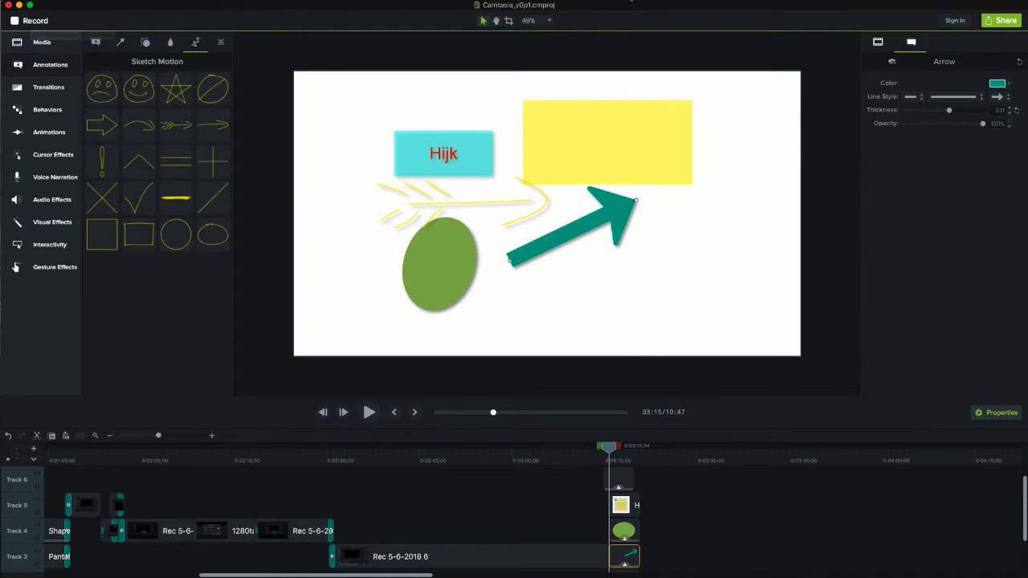
pyautogui.click(628, 0)
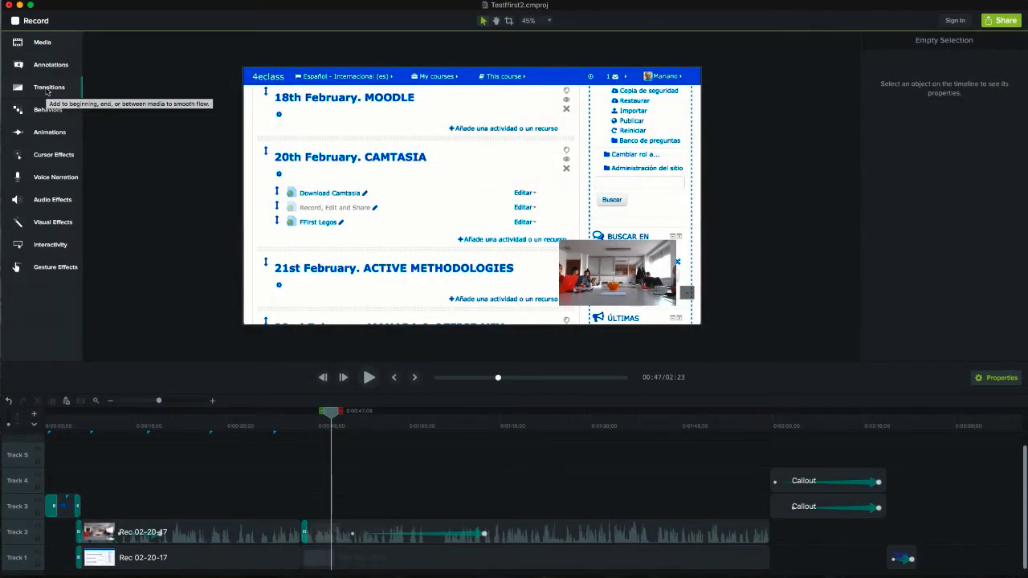
# Step: Drag the Fade transition from the Transitions library to the start of the Track 1 clip
pyautogui.click(47, 91)
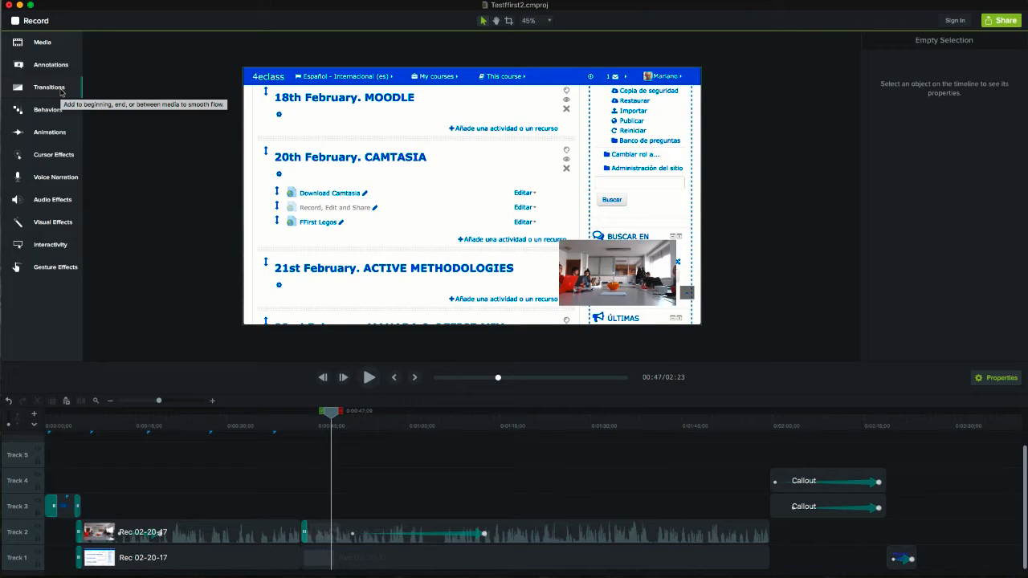
pyautogui.click(60, 93)
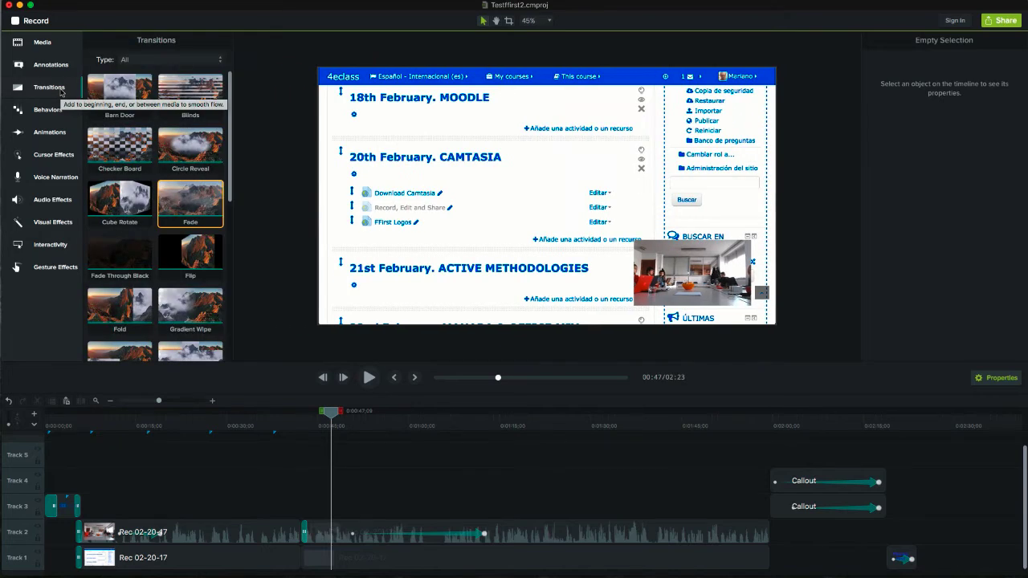
pyautogui.moveTo(226, 130)
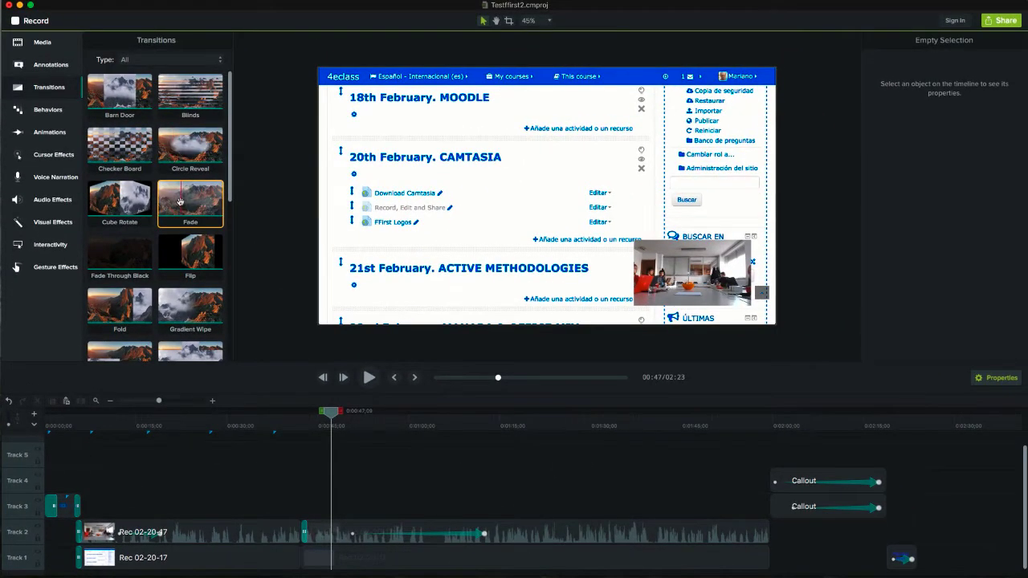
pyautogui.moveTo(181, 194); pyautogui.dragTo(299, 245)
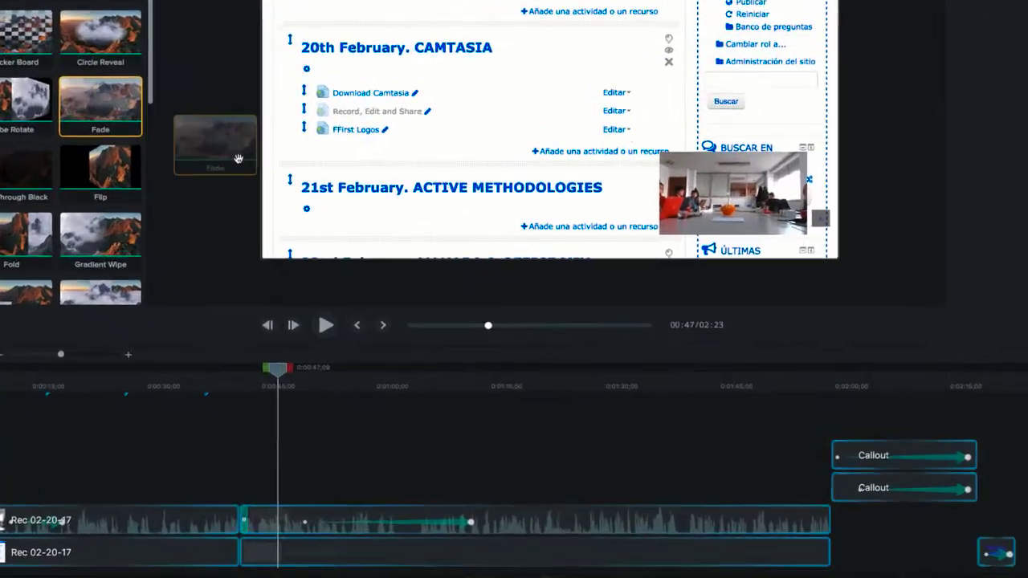
pyautogui.moveTo(237, 159); pyautogui.dragTo(268, 551)
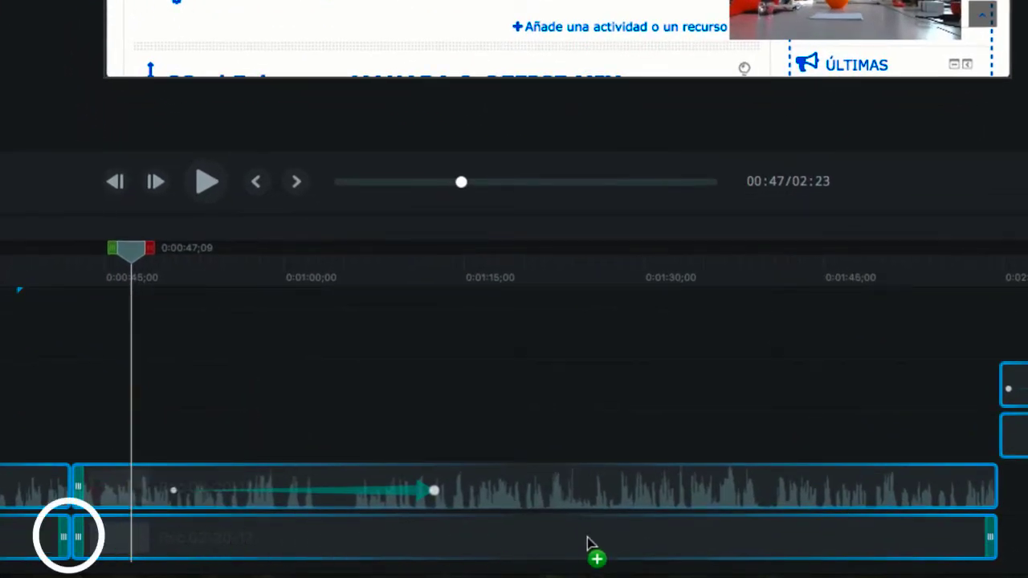
# Step: Drop the Fade transition onto the end of the lower-track clip
pyautogui.moveTo(115, 536)
pyautogui.mouseDown()
pyautogui.moveTo(919, 539)
pyautogui.moveTo(545, 543)
pyautogui.mouseUp()
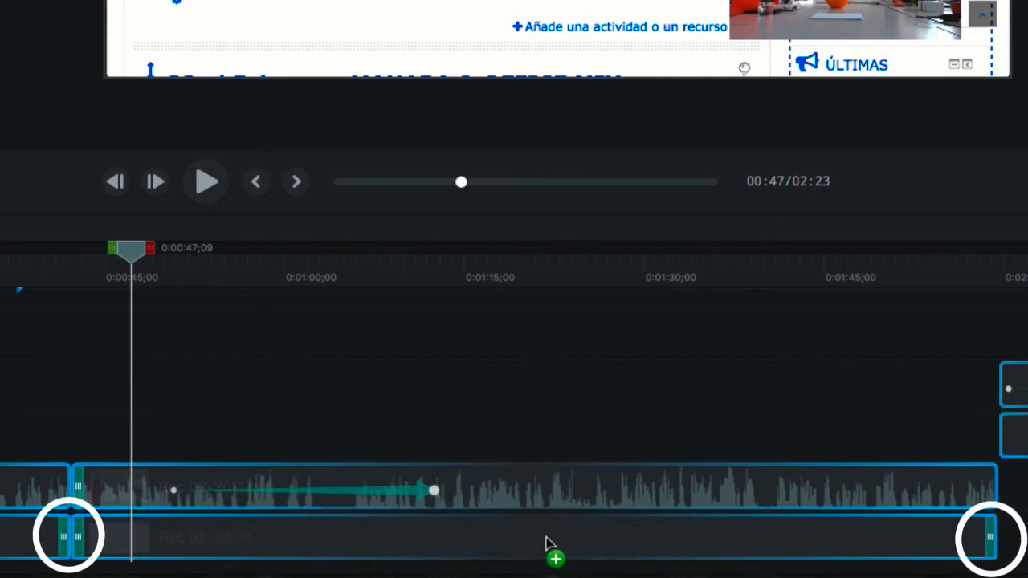
pyautogui.moveTo(545, 537)
pyautogui.mouseDown()
pyautogui.moveTo(513, 518)
pyautogui.moveTo(512, 534)
pyautogui.mouseUp()
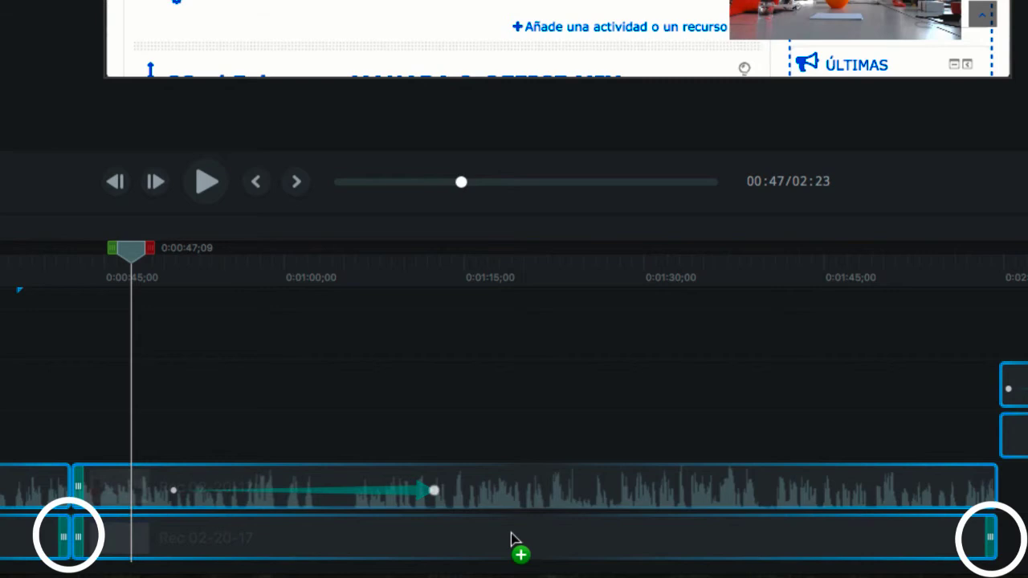
pyautogui.click(511, 540)
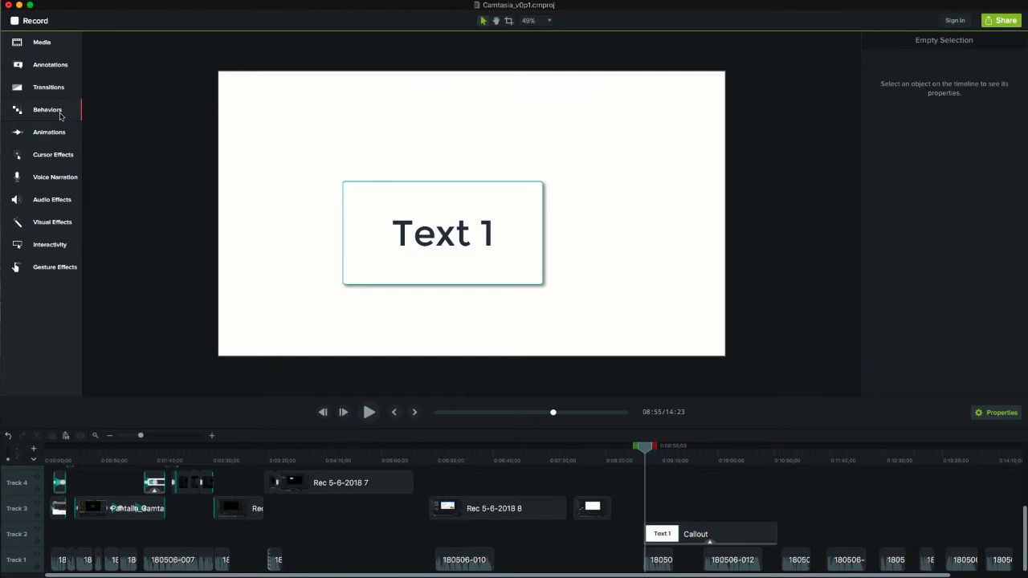
# Step: Apply Jump & Fall to the Text 1 callout, preview it, and check its During and Out settings
pyautogui.click(48, 110)
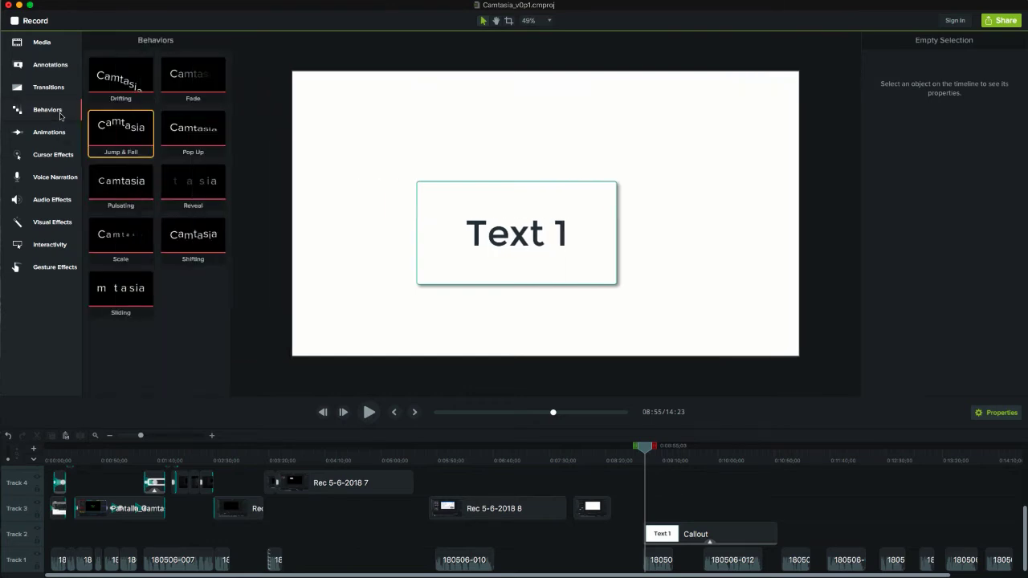
pyautogui.moveTo(116, 131); pyautogui.dragTo(684, 535)
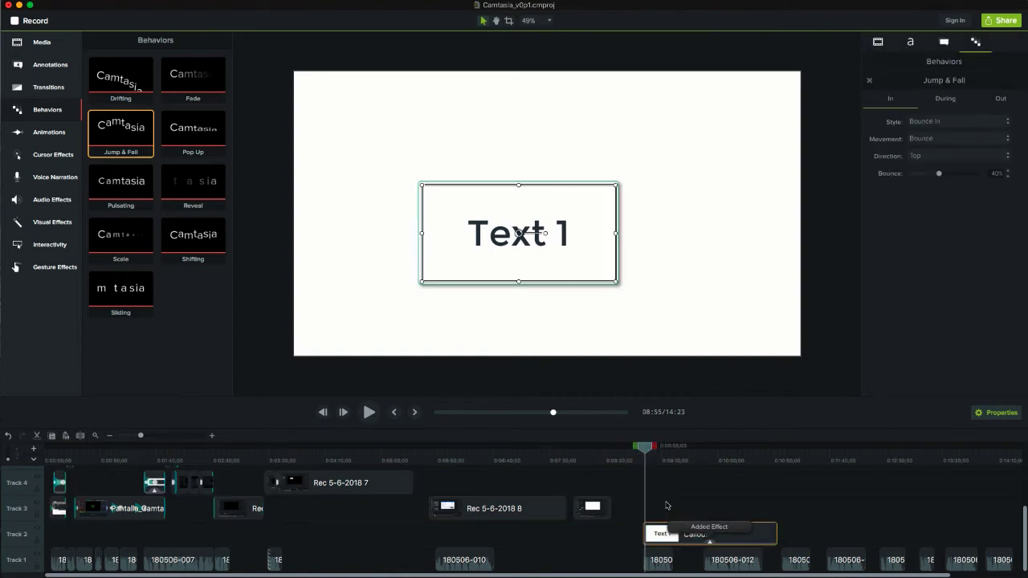
pyautogui.moveTo(645, 454)
pyautogui.mouseDown()
pyautogui.moveTo(744, 460)
pyautogui.moveTo(711, 458)
pyautogui.mouseUp()
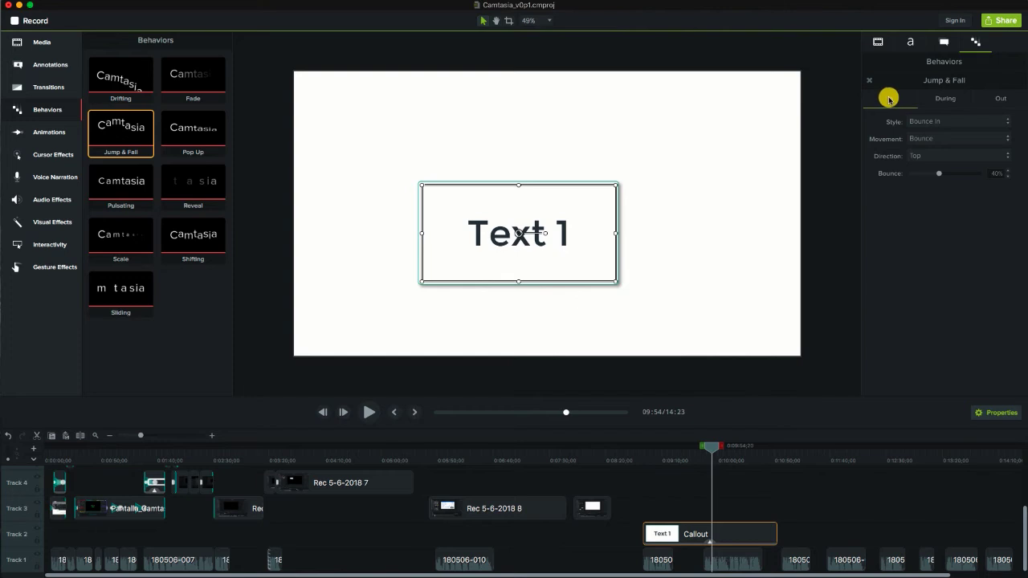
pyautogui.click(941, 99)
pyautogui.click(999, 99)
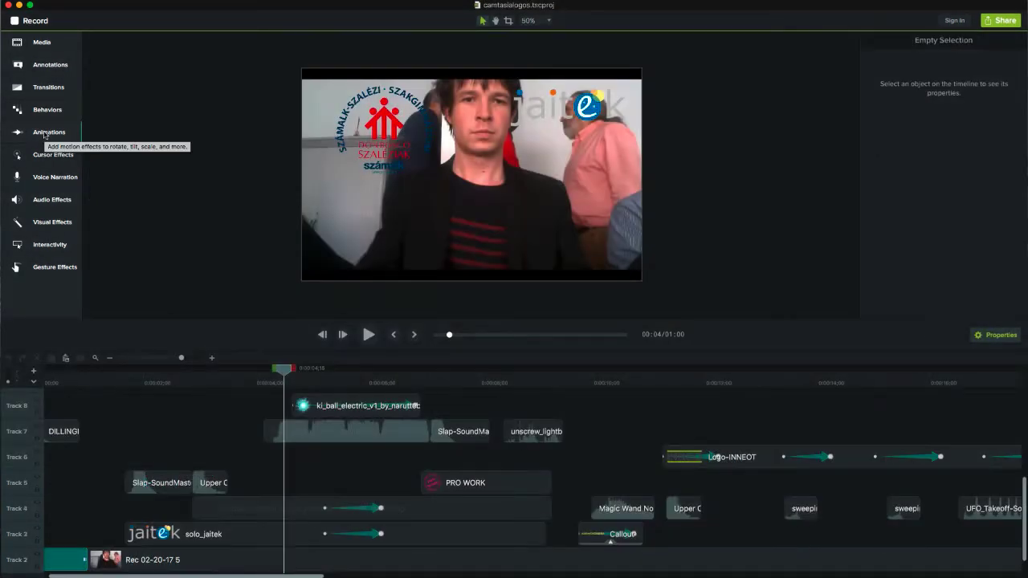
pyautogui.click(44, 133)
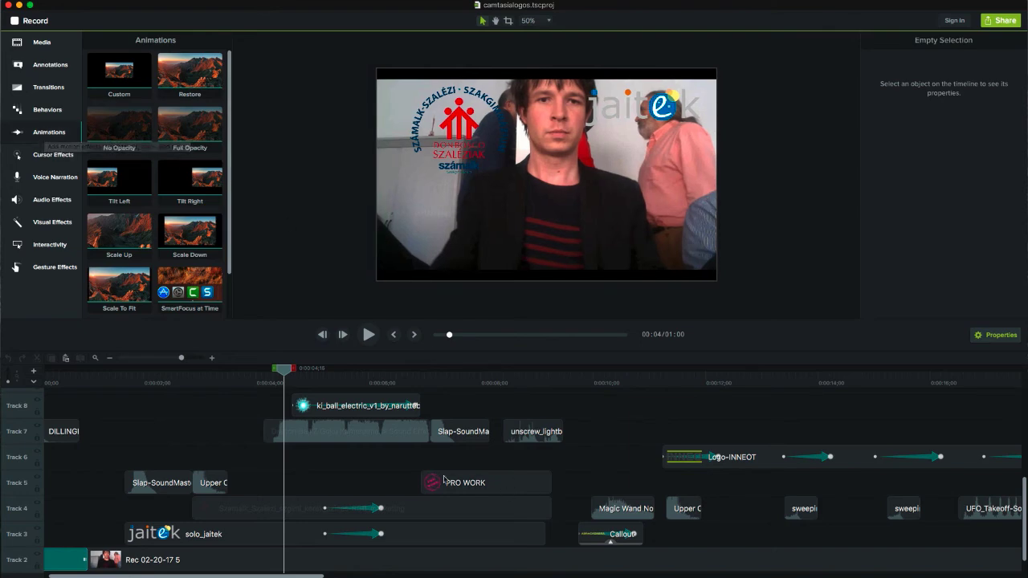
# Step: Shorten the Track 8 electric ball's grow animation and shift it slightly later in the clip
pyautogui.click(384, 408)
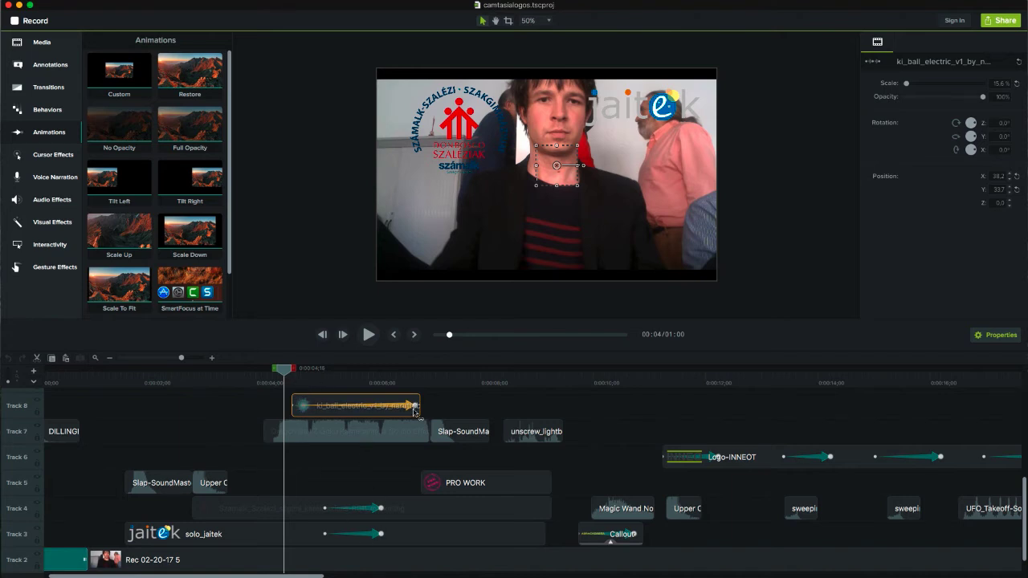
pyautogui.moveTo(415, 407); pyautogui.dragTo(336, 411)
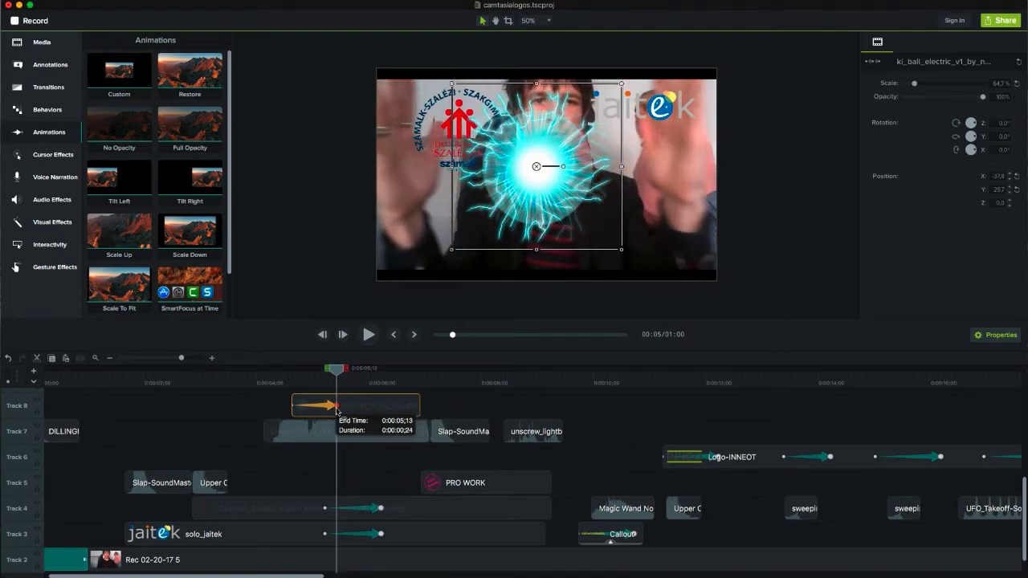
pyautogui.moveTo(337, 369); pyautogui.dragTo(293, 374)
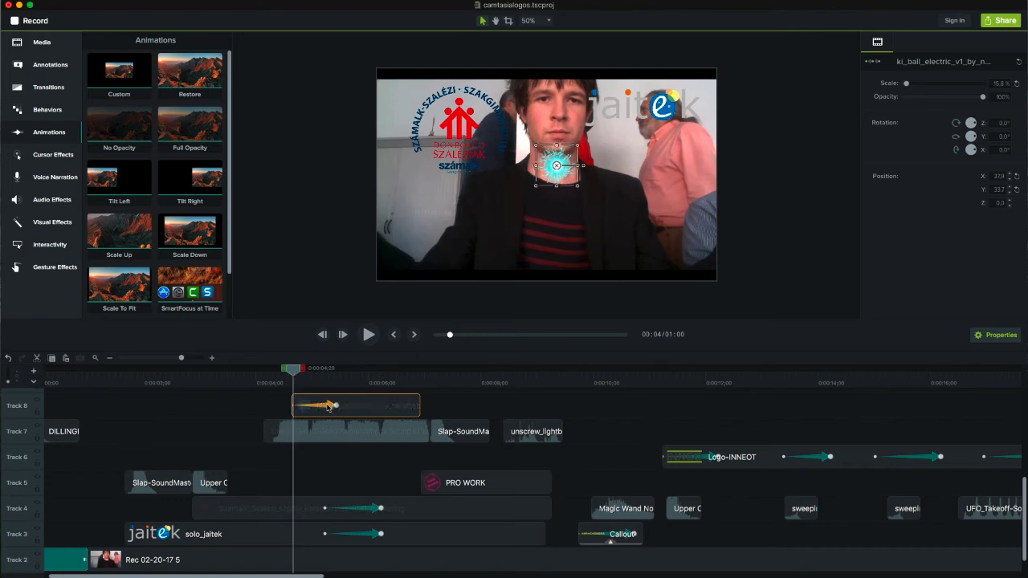
pyautogui.moveTo(327, 407); pyautogui.dragTo(360, 408)
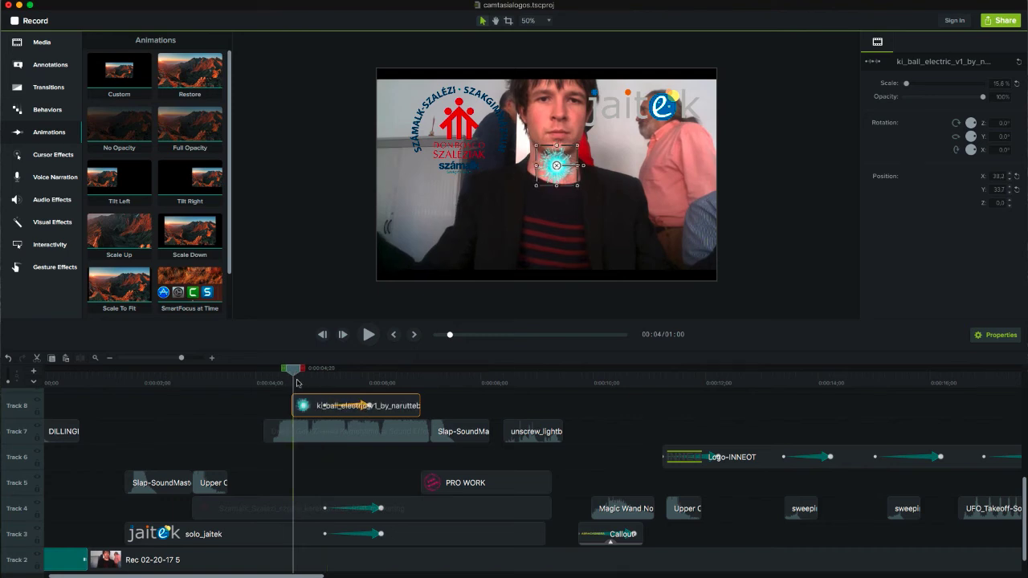
pyautogui.moveTo(294, 370); pyautogui.dragTo(389, 378)
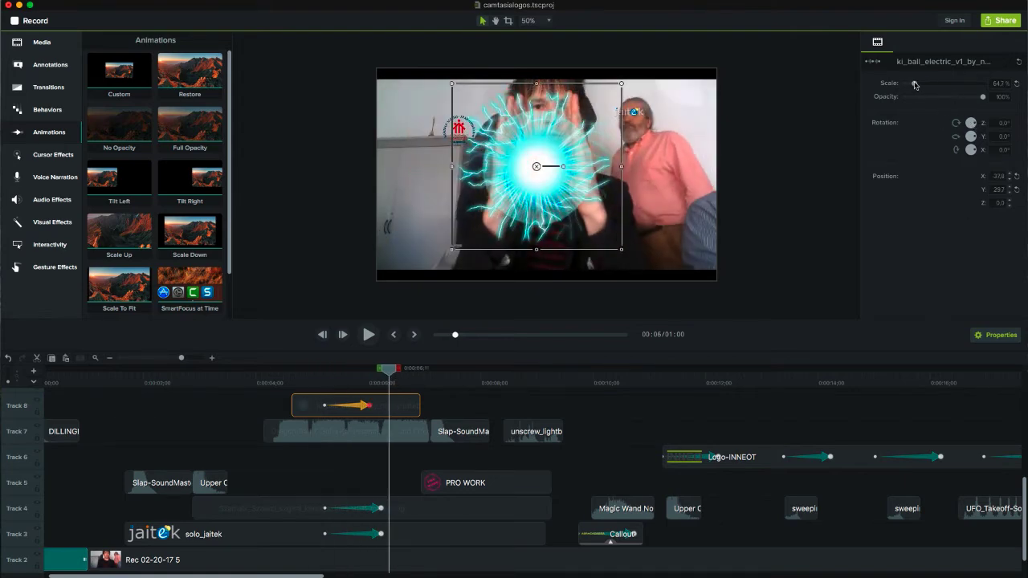
# Step: Make the electric ball end slightly smaller and further right over the man, then play it back
pyautogui.moveTo(914, 84); pyautogui.dragTo(915, 85)
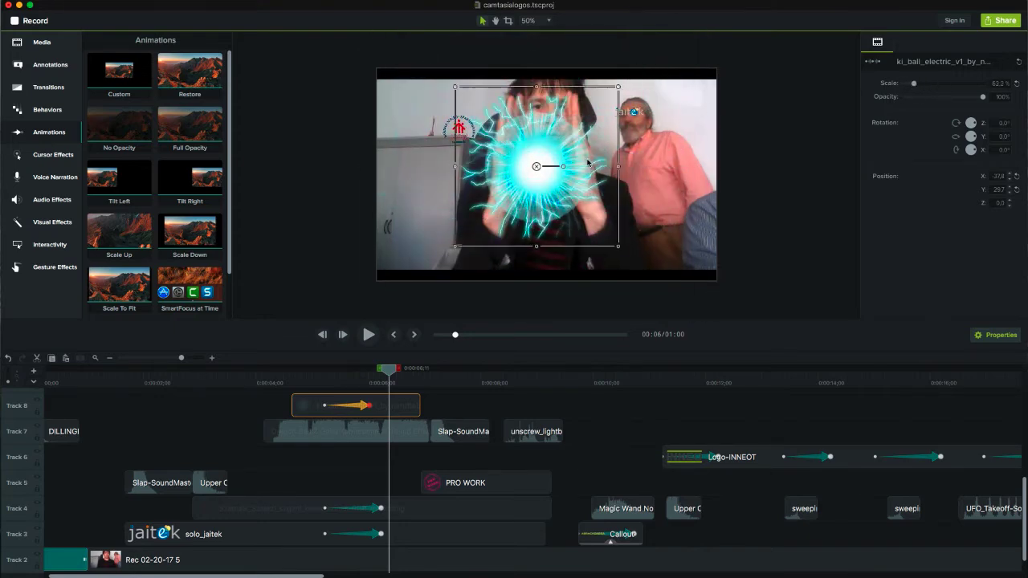
pyautogui.moveTo(537, 167); pyautogui.dragTo(629, 168)
pyautogui.moveTo(389, 370); pyautogui.dragTo(315, 368)
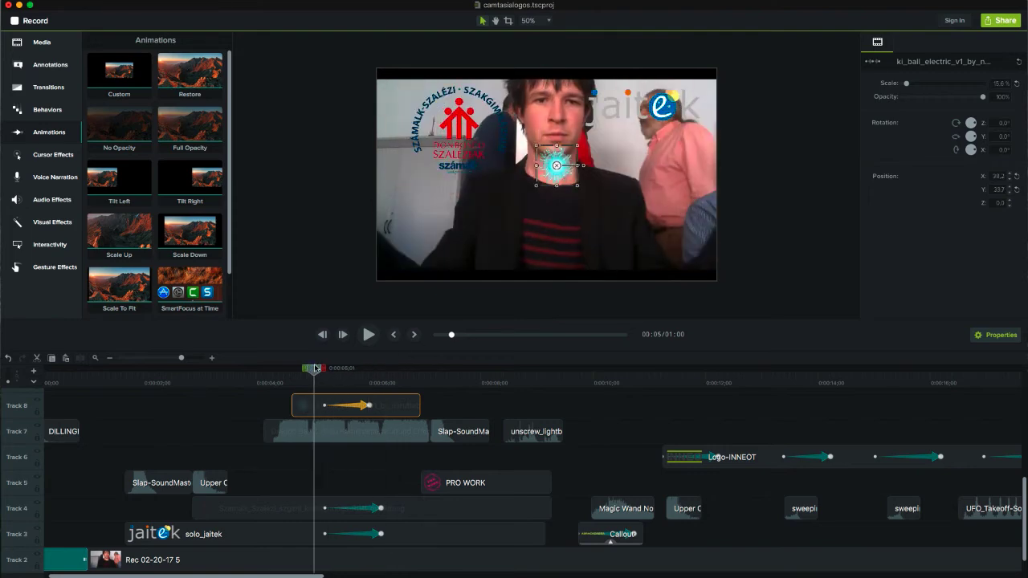
pyautogui.press('space')
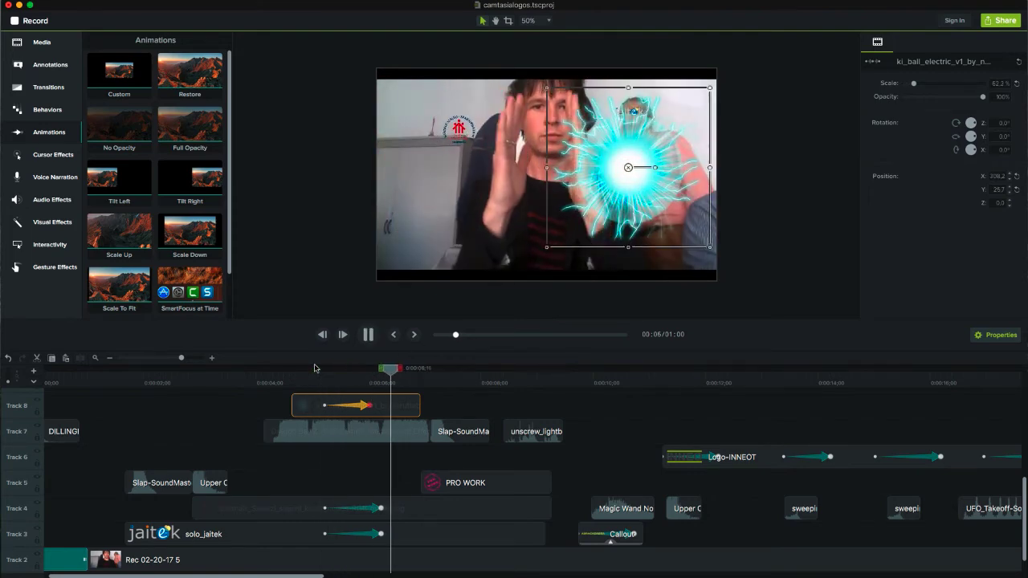
pyautogui.press('space')
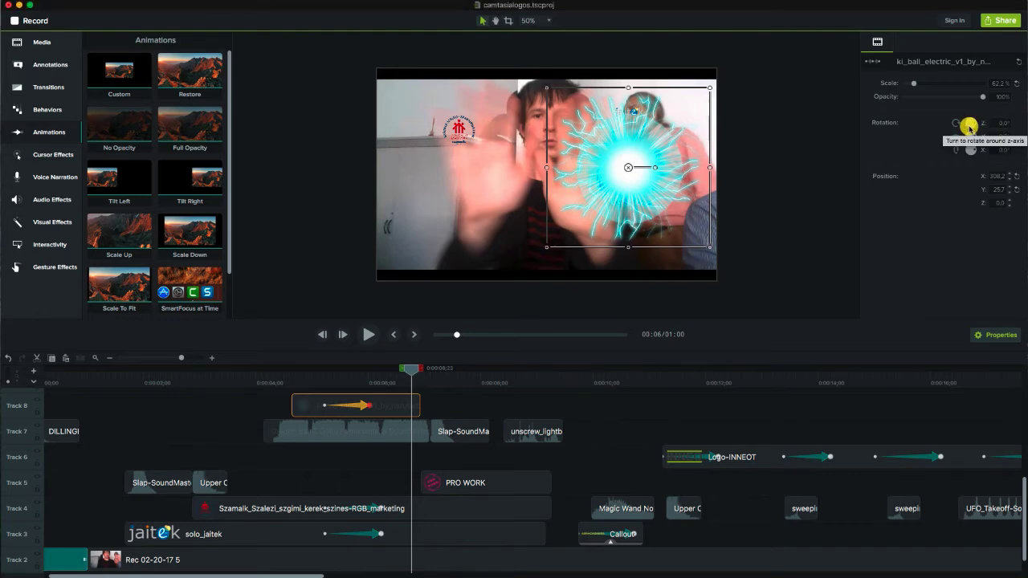
# Step: Tilt the electric ball with the Rotation Z dial and apply Cursor Highlight to the recording clip
pyautogui.moveTo(972, 125); pyautogui.dragTo(970, 151)
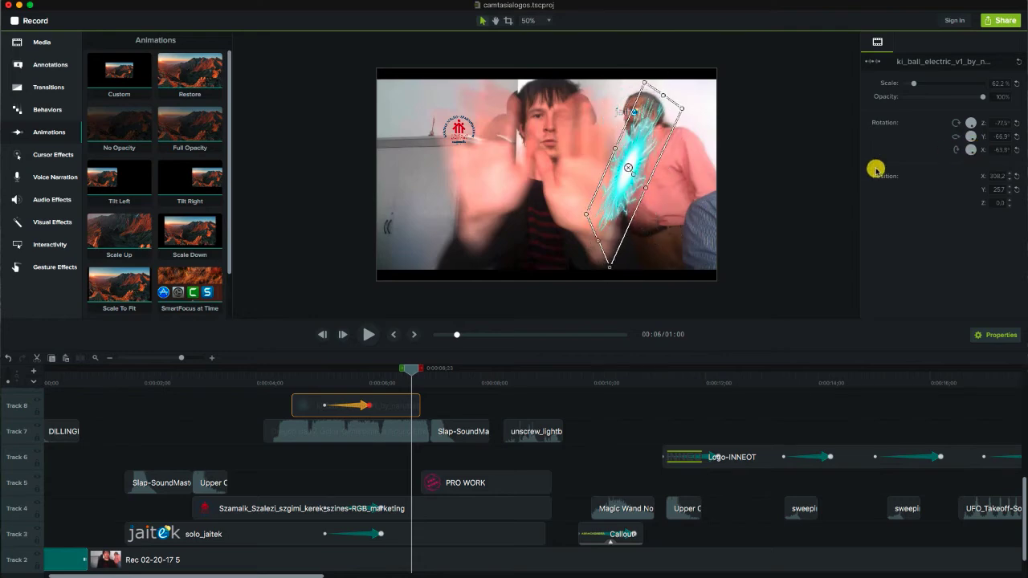
pyautogui.moveTo(409, 370); pyautogui.dragTo(319, 370)
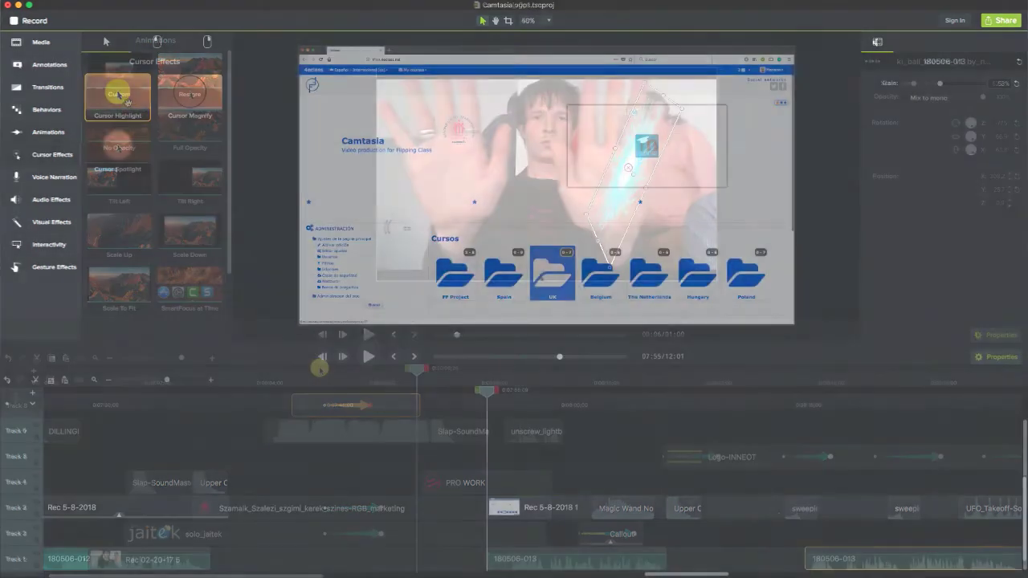
pyautogui.moveTo(121, 97); pyautogui.dragTo(538, 507)
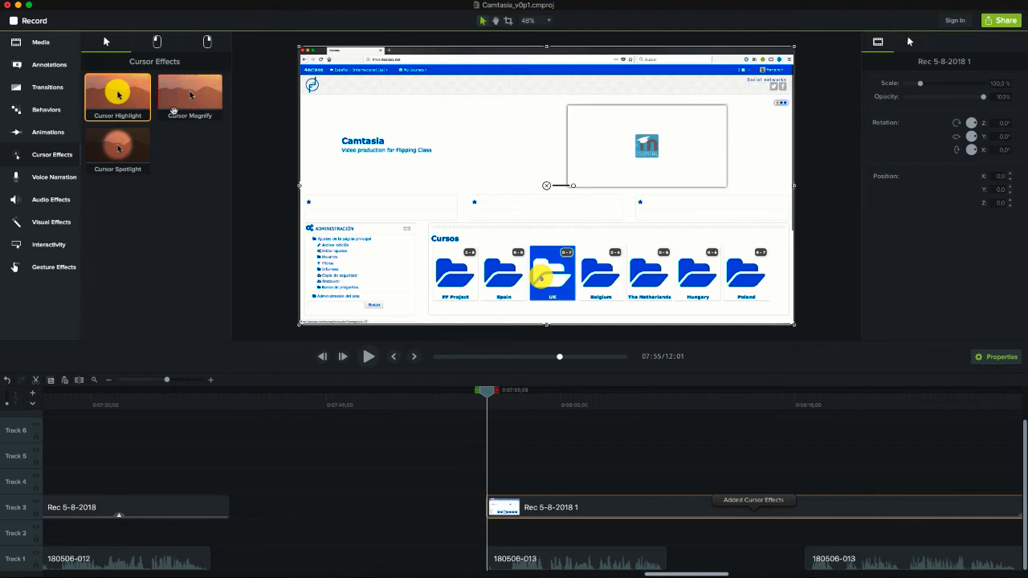
# Step: Add Left Click Rings and Right Click Rings to the Rec 5-8-2018 1 clip
pyautogui.click(157, 41)
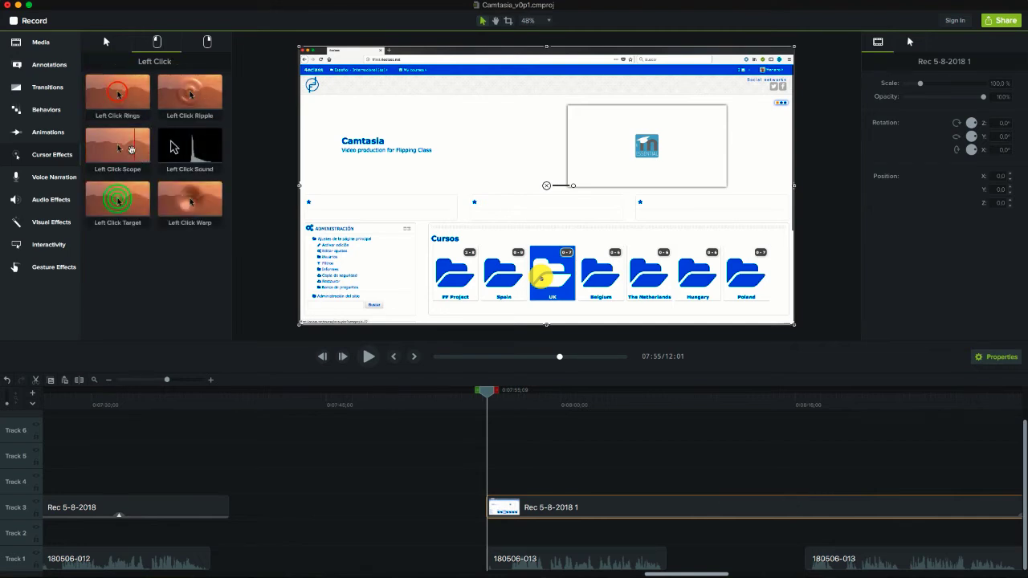
pyautogui.moveTo(117, 95); pyautogui.dragTo(671, 511)
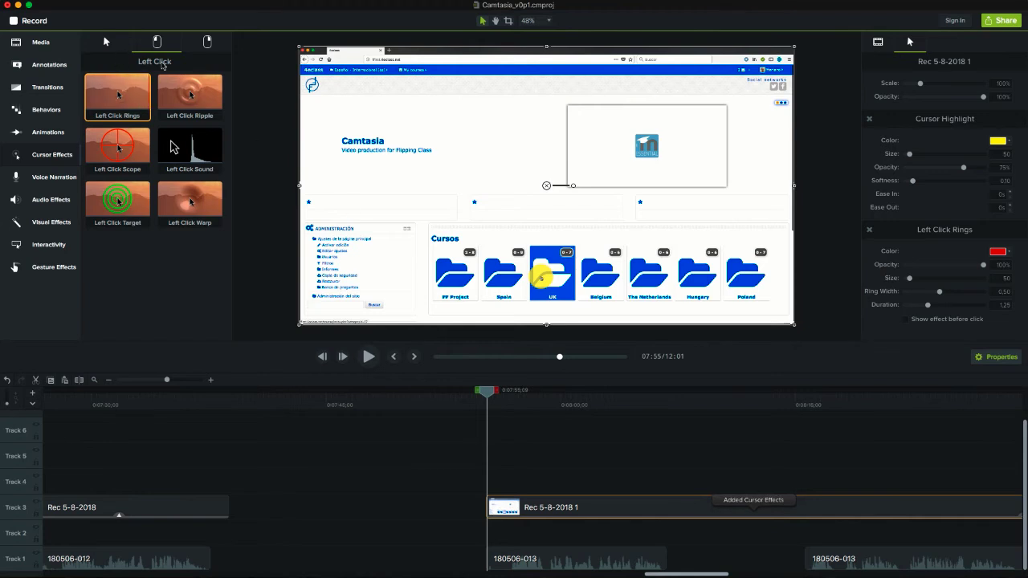
pyautogui.click(207, 42)
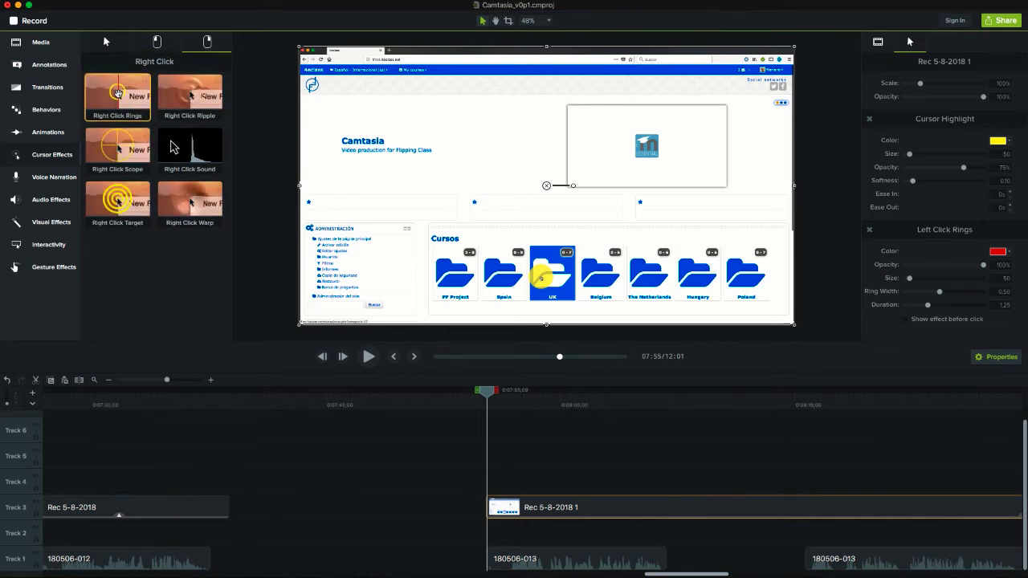
pyautogui.moveTo(117, 93); pyautogui.dragTo(724, 509)
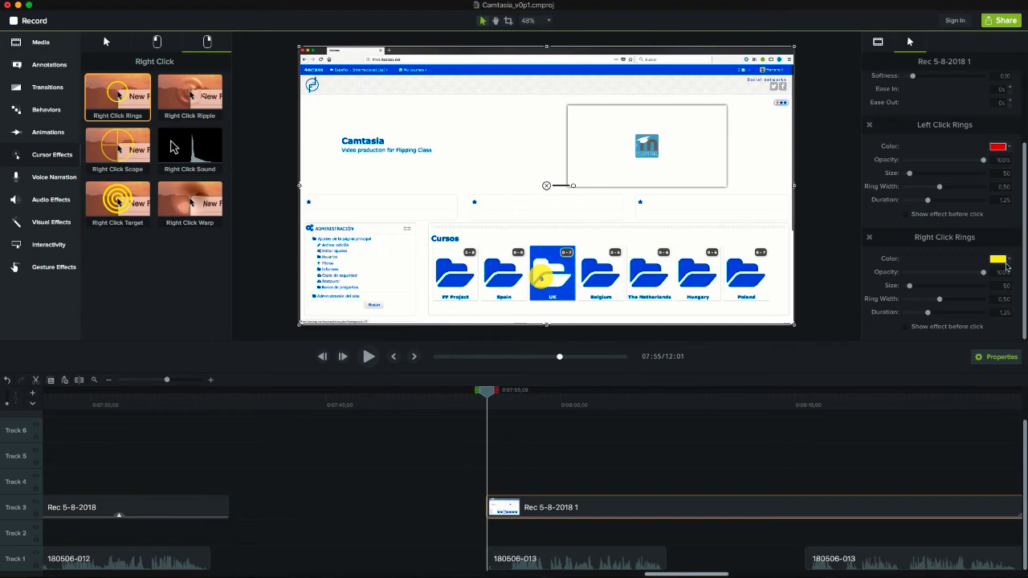
# Step: Set the Right Click Rings colour to orange and preview the clicks around 08:01
pyautogui.click(1009, 261)
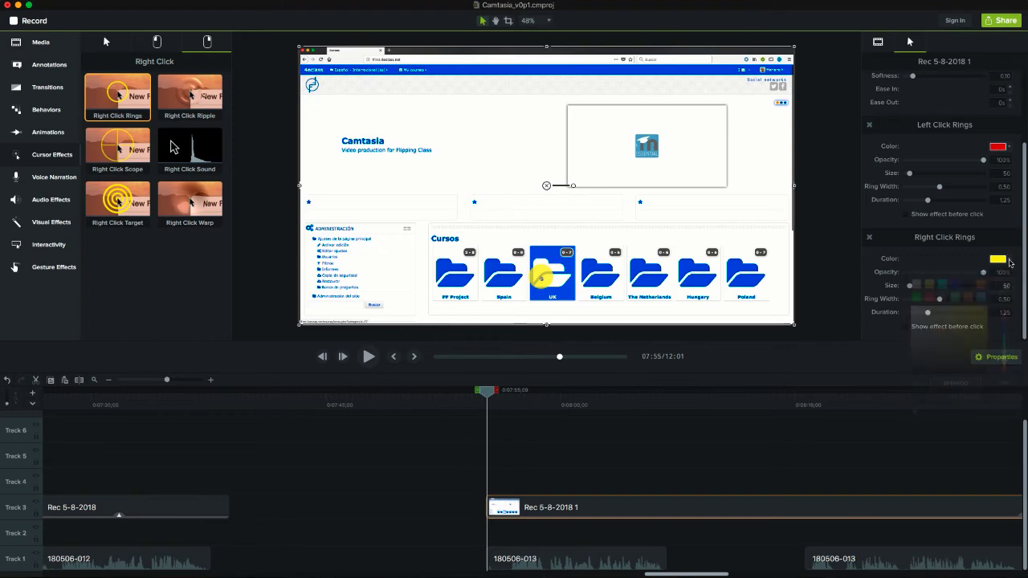
pyautogui.click(1008, 262)
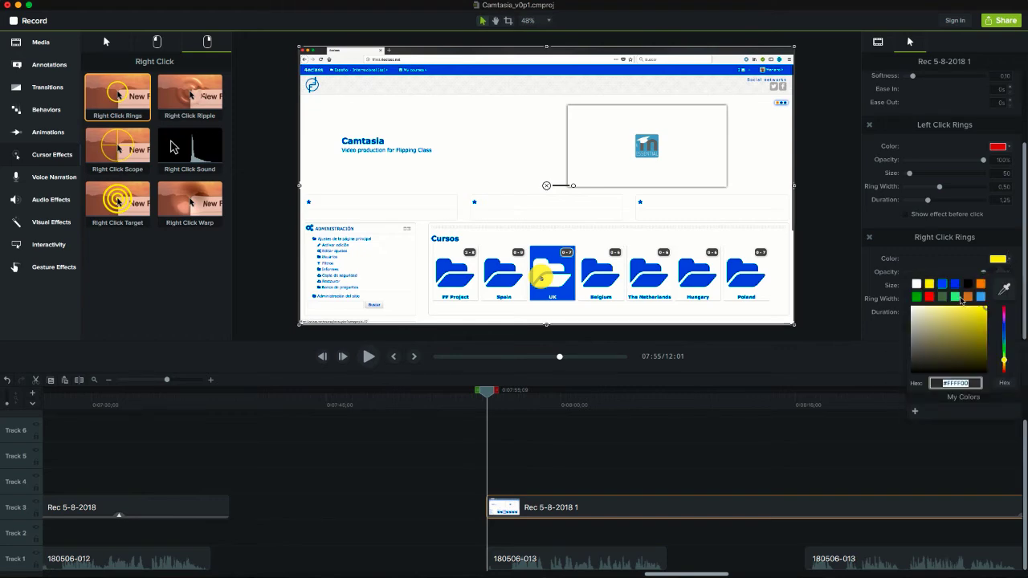
pyautogui.click(967, 296)
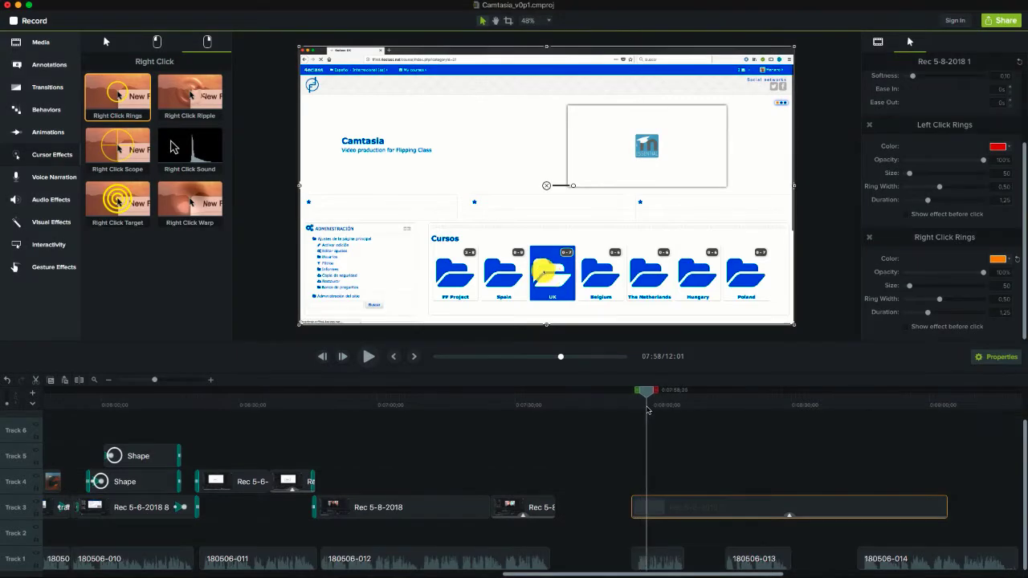
pyautogui.moveTo(647, 409); pyautogui.dragTo(872, 428)
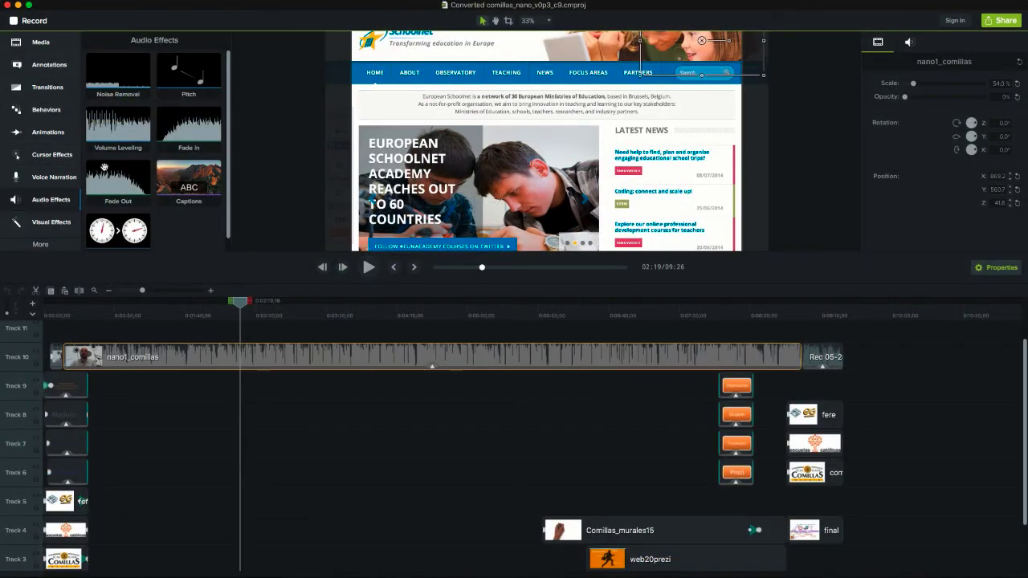
# Step: Apply Noise Removal to the nano1_comillas clip and browse the Volume Leveling and Clip Speed effects
pyautogui.click(119, 80)
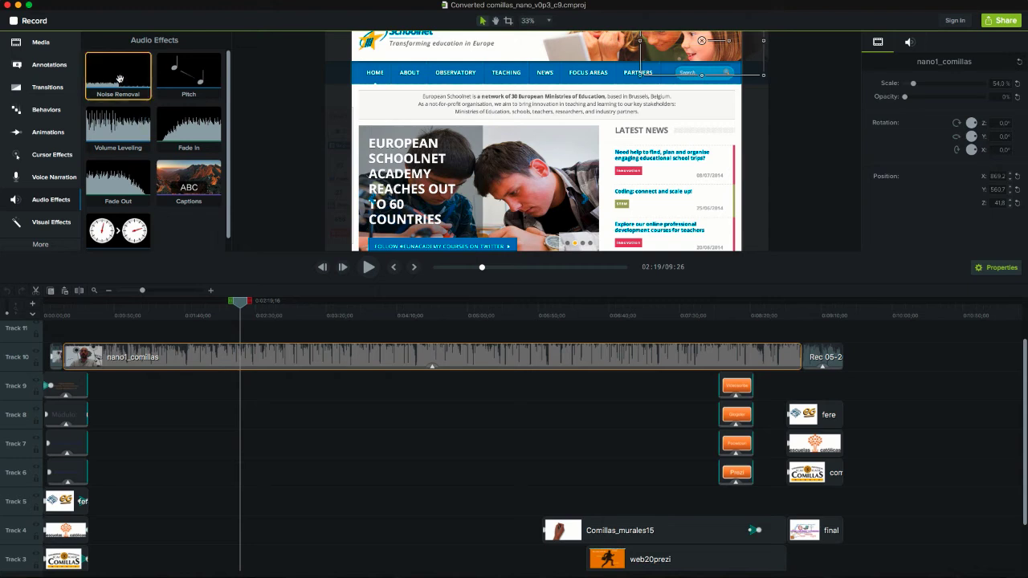
pyautogui.moveTo(119, 80); pyautogui.dragTo(214, 361)
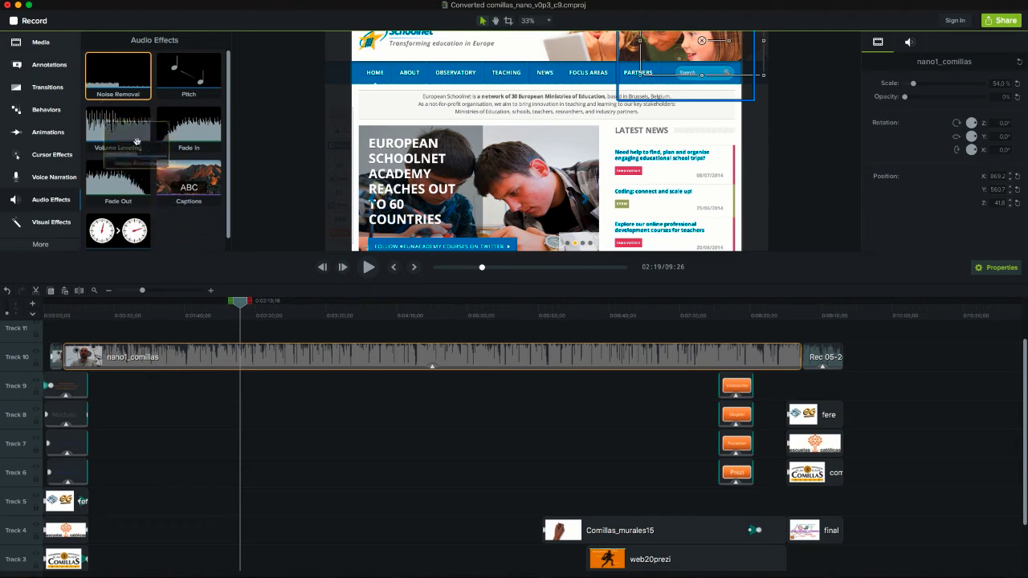
pyautogui.moveTo(214, 361); pyautogui.dragTo(122, 93)
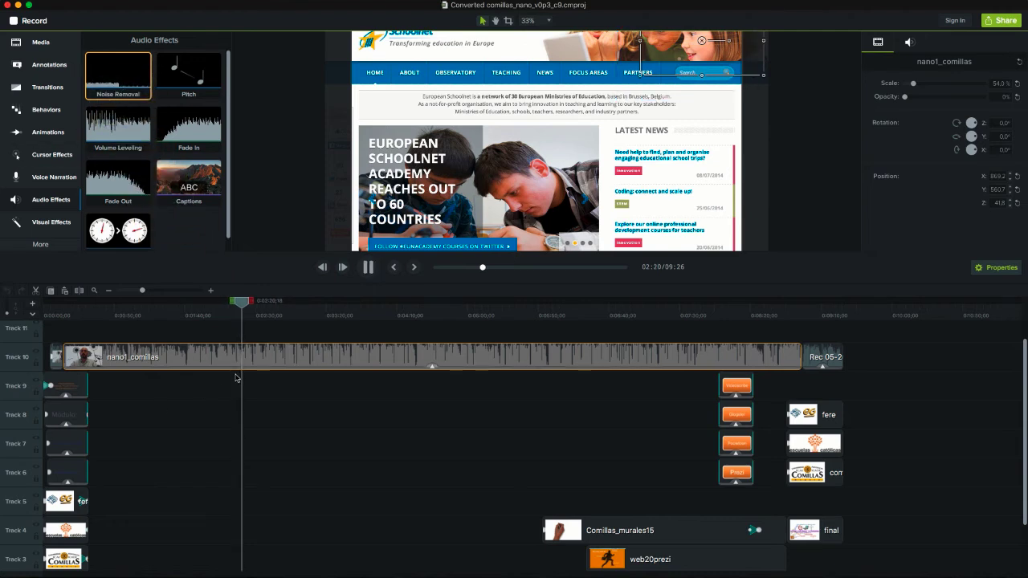
pyautogui.press('space')
pyautogui.click(118, 131)
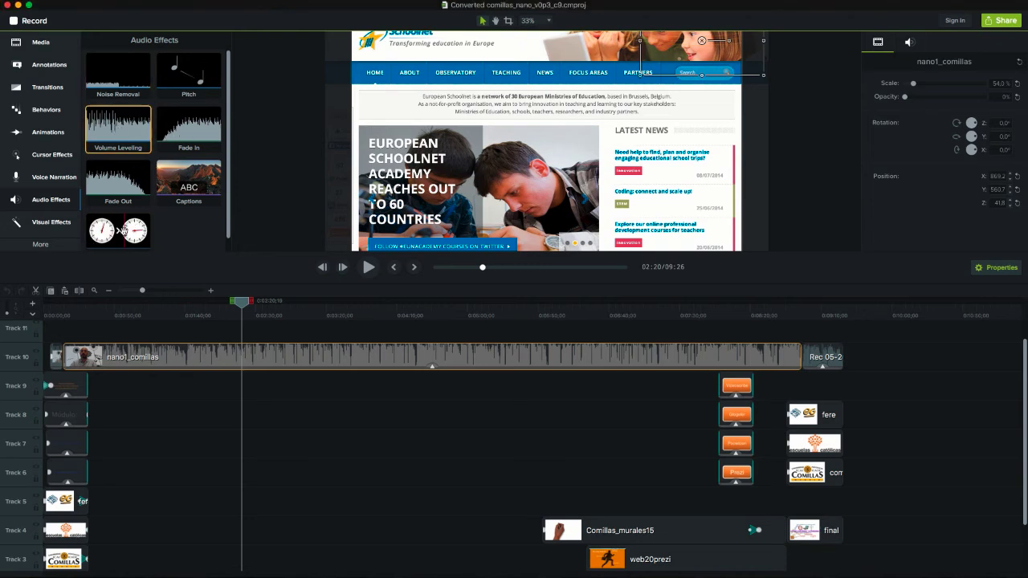
pyautogui.click(121, 233)
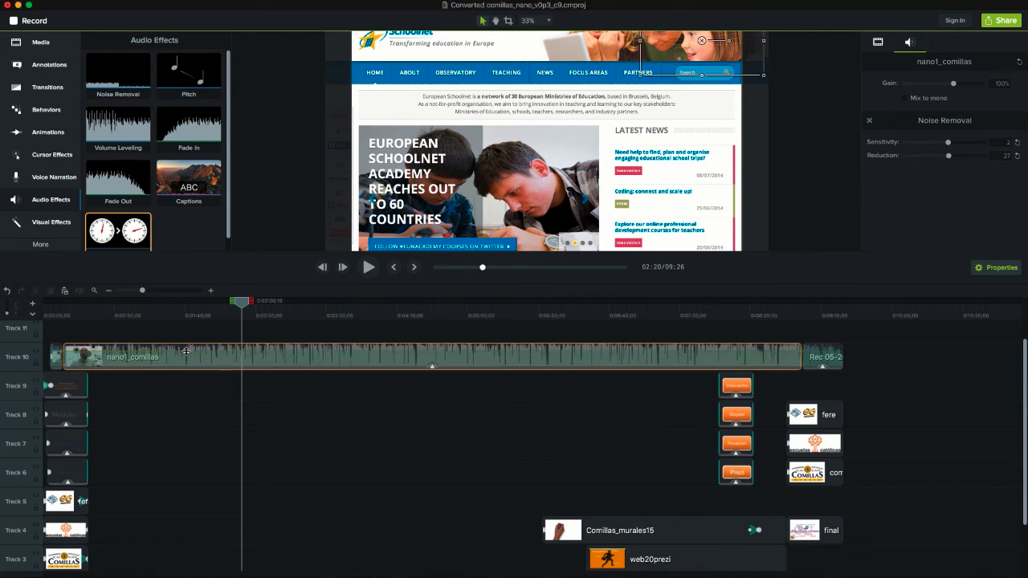
# Step: Add a volume point near the start of nano1_comillas and lower the audio after it to about 26%
pyautogui.click(250, 350)
pyautogui.moveTo(252, 354); pyautogui.dragTo(251, 365)
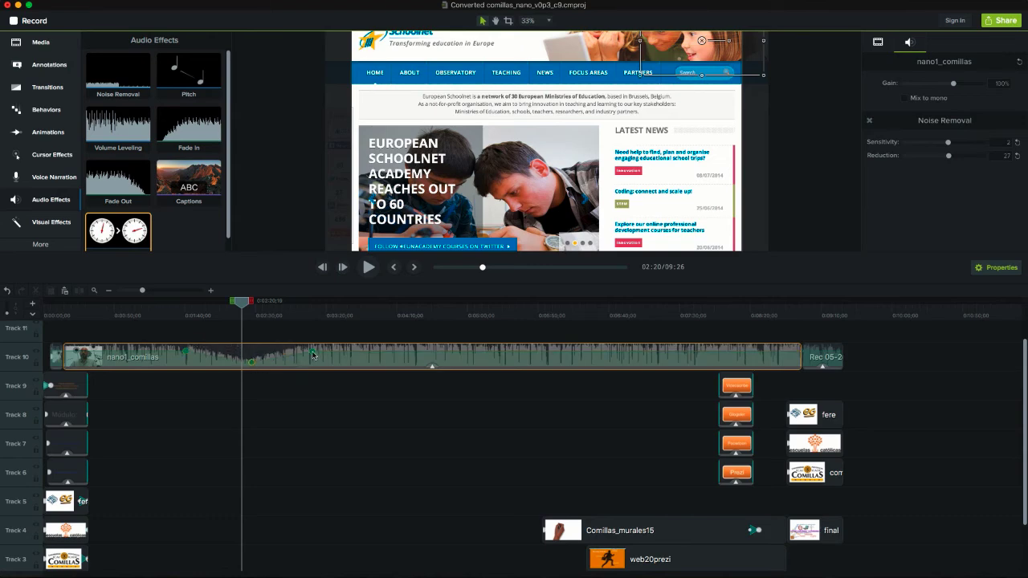
pyautogui.moveTo(313, 355); pyautogui.dragTo(387, 357)
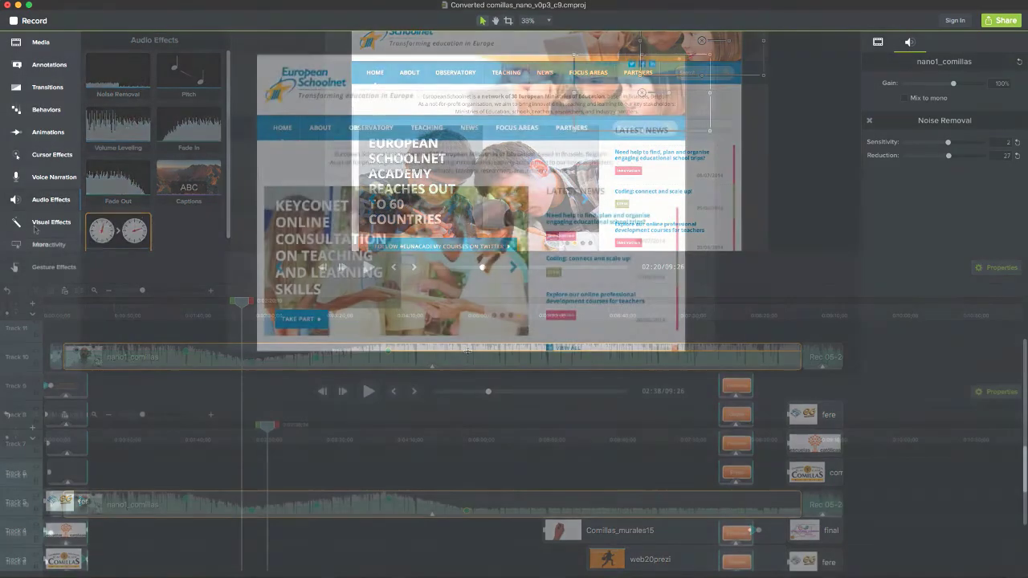
pyautogui.moveTo(189, 76)
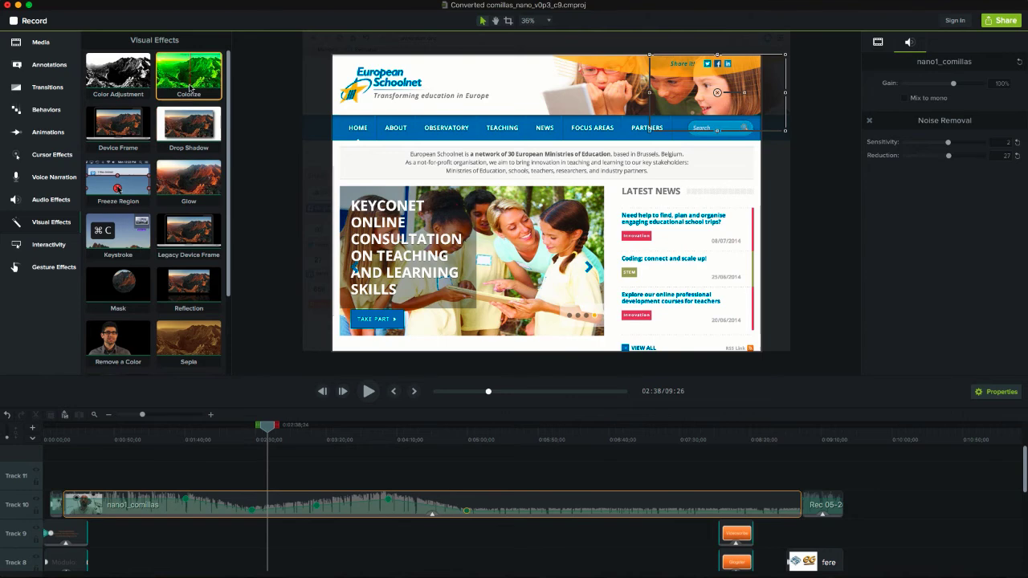
# Step: Try the Colorize and Color Adjustment effects on the website clip without keeping them
pyautogui.moveTo(186, 82); pyautogui.dragTo(257, 137)
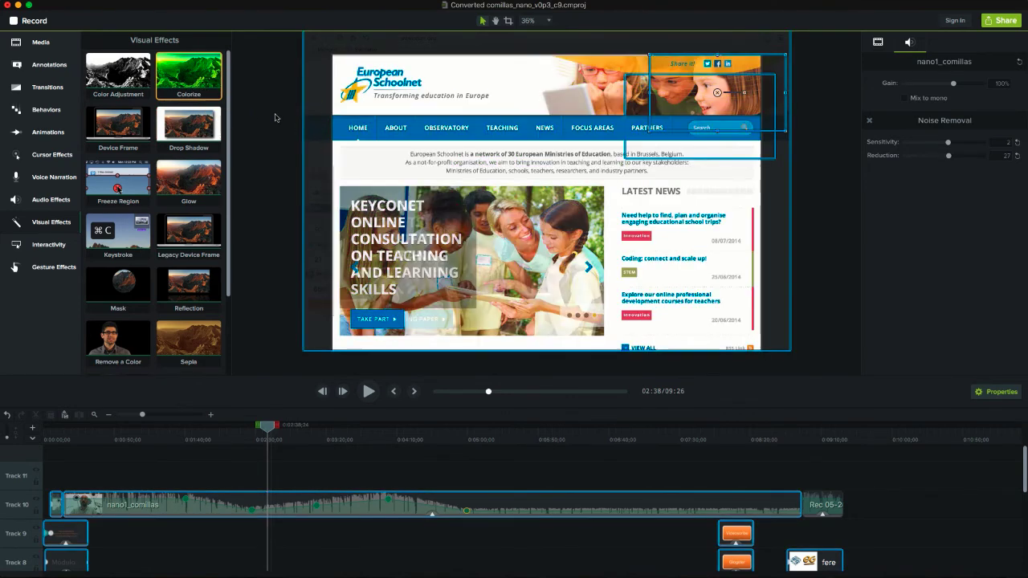
pyautogui.moveTo(118, 73); pyautogui.dragTo(471, 185)
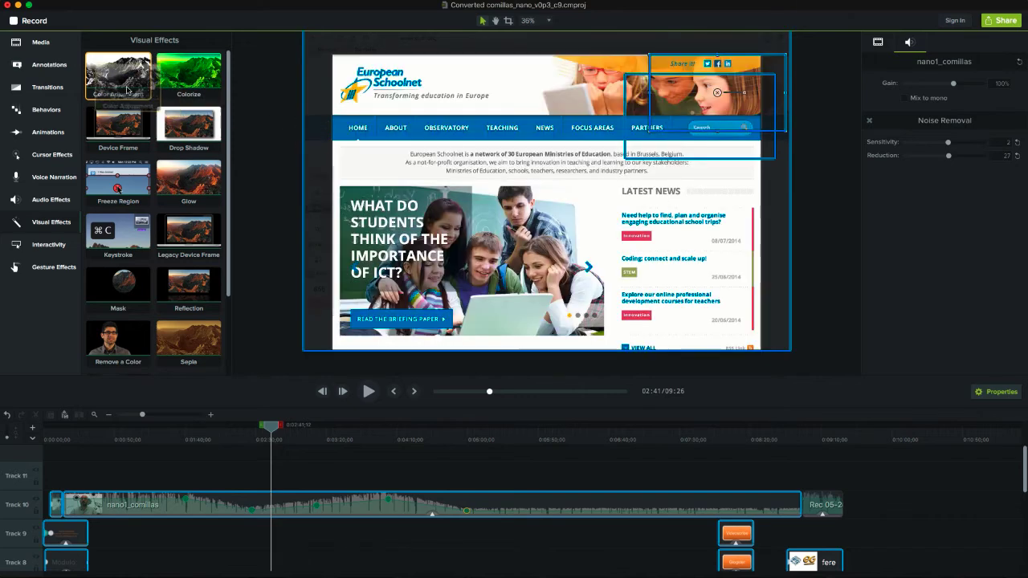
pyautogui.moveTo(474, 187); pyautogui.dragTo(129, 102)
# Step: Apply Remove a Color keyed to white with 15% softness, then add the Sepia effect
pyautogui.moveTo(103, 322); pyautogui.dragTo(511, 257)
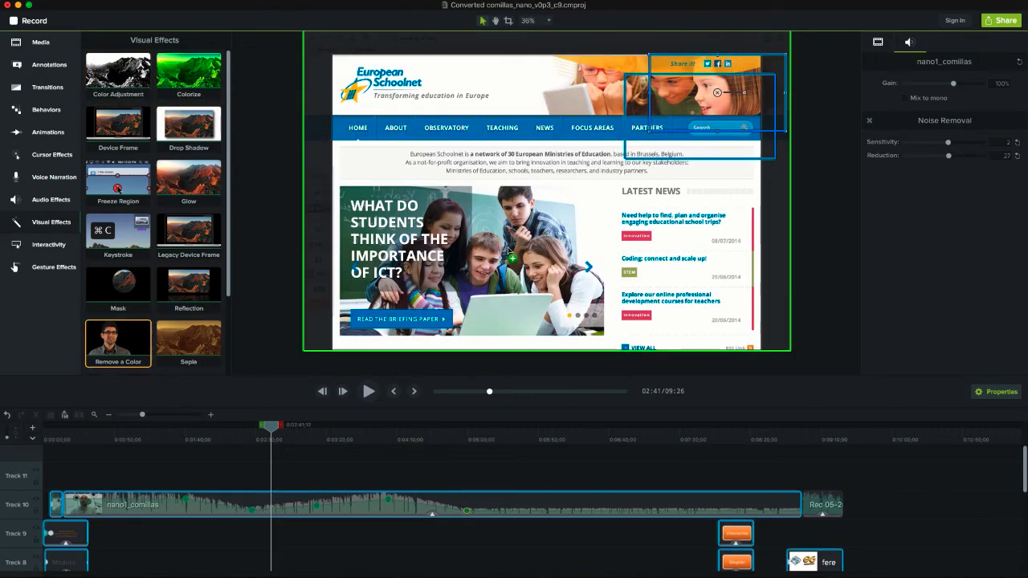
pyautogui.moveTo(512, 257); pyautogui.dragTo(512, 257)
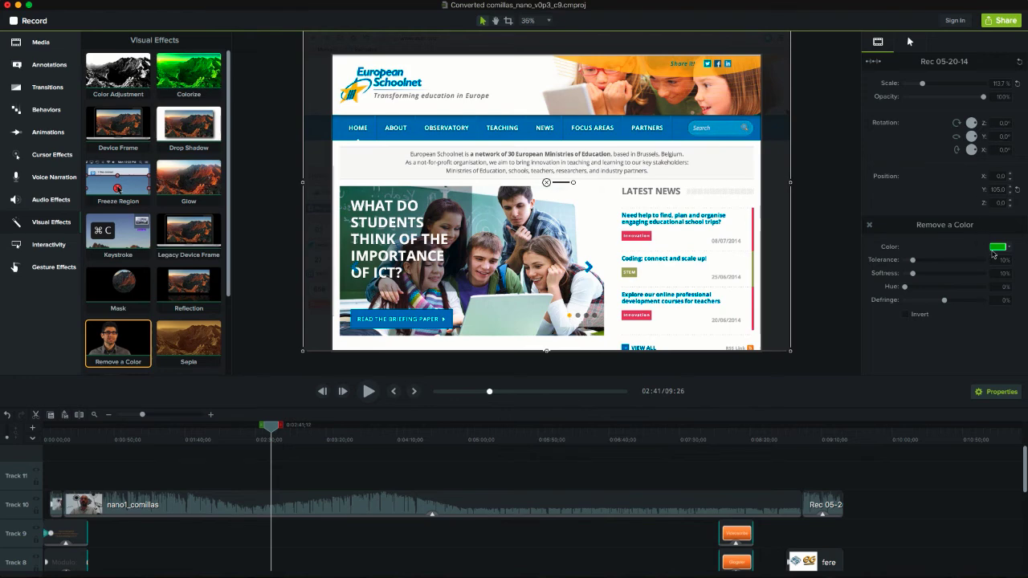
pyautogui.click(1008, 249)
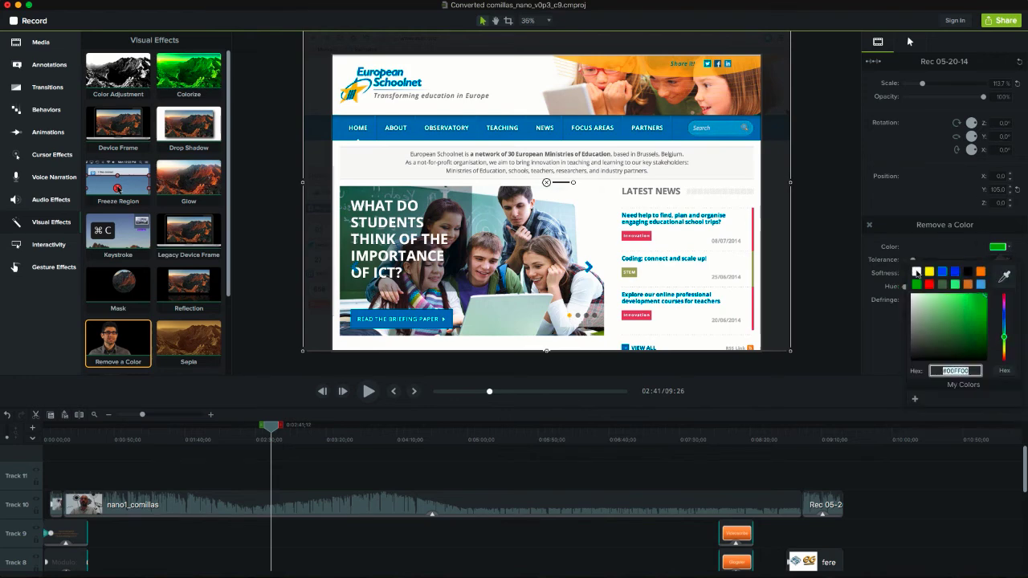
pyautogui.click(915, 272)
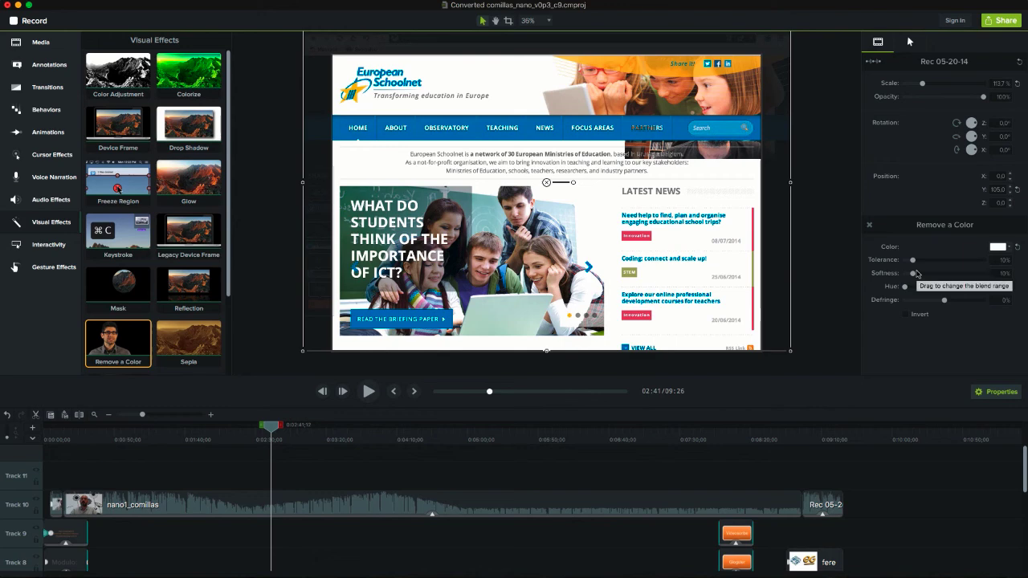
pyautogui.moveTo(915, 273); pyautogui.dragTo(917, 274)
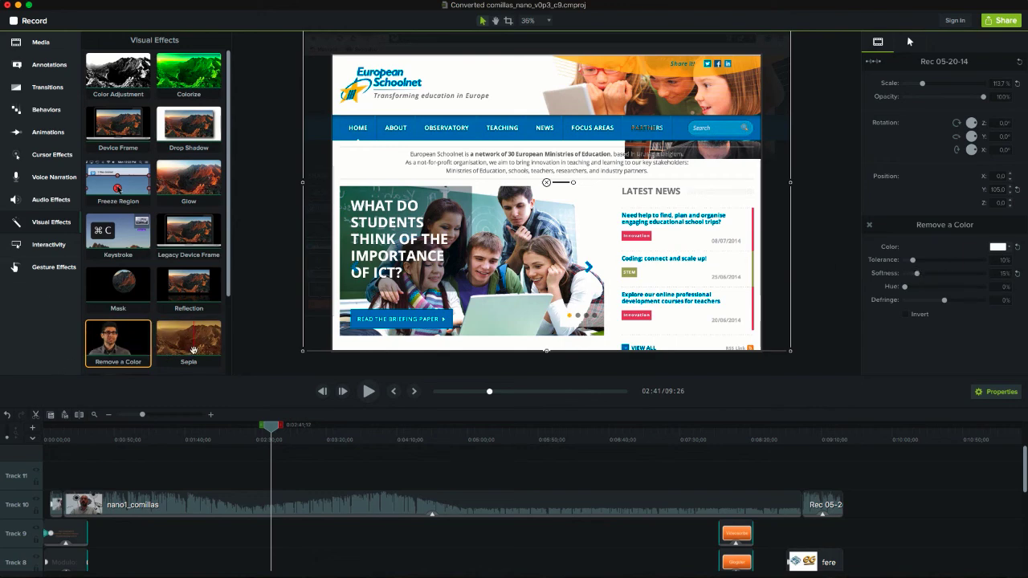
pyautogui.moveTo(193, 350); pyautogui.dragTo(683, 100)
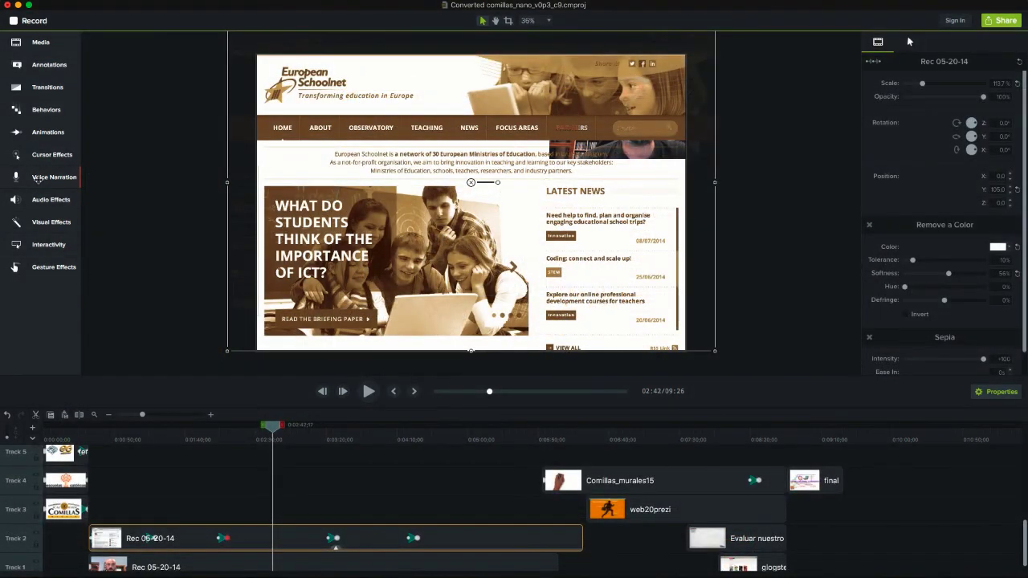
# Step: Show the Voice Narration panel from the left tools sidebar
pyautogui.click(48, 176)
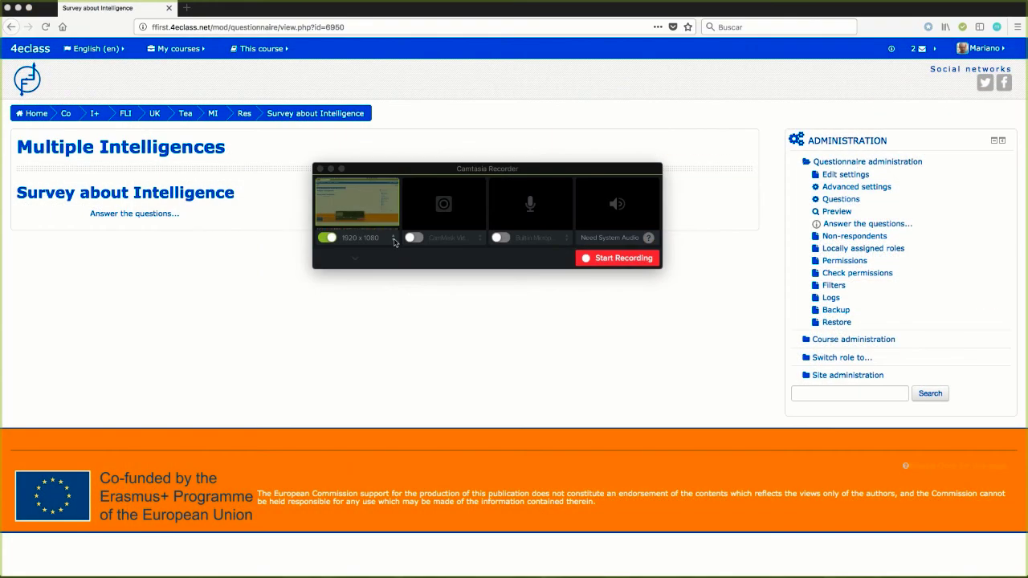
# Step: Set the recorder to a custom 1920 x 1080 region over the survey page
pyautogui.click(396, 241)
pyautogui.click(390, 250)
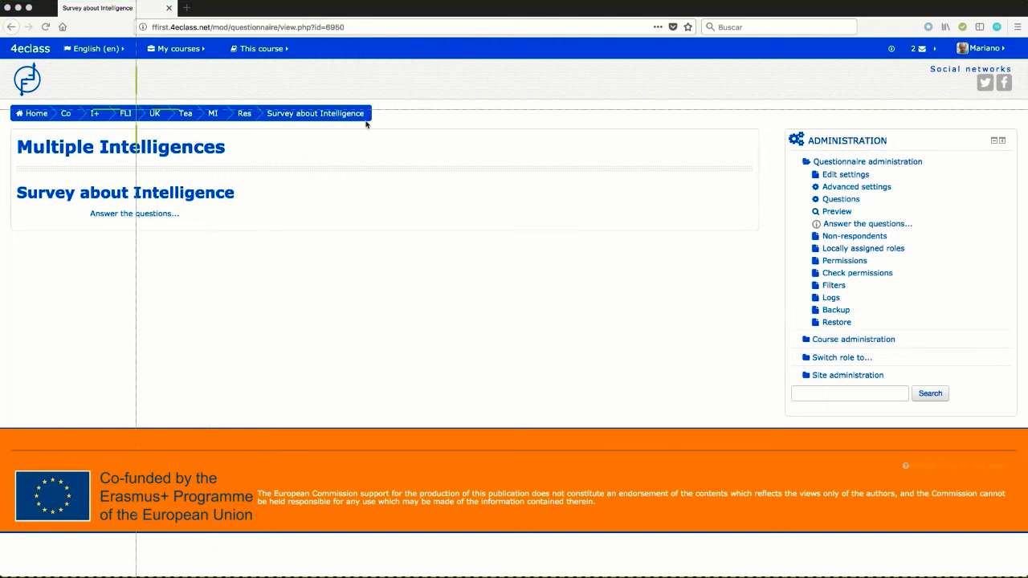
pyautogui.moveTo(82, 79)
pyautogui.mouseDown()
pyautogui.moveTo(465, 355)
pyautogui.moveTo(886, 486)
pyautogui.mouseUp()
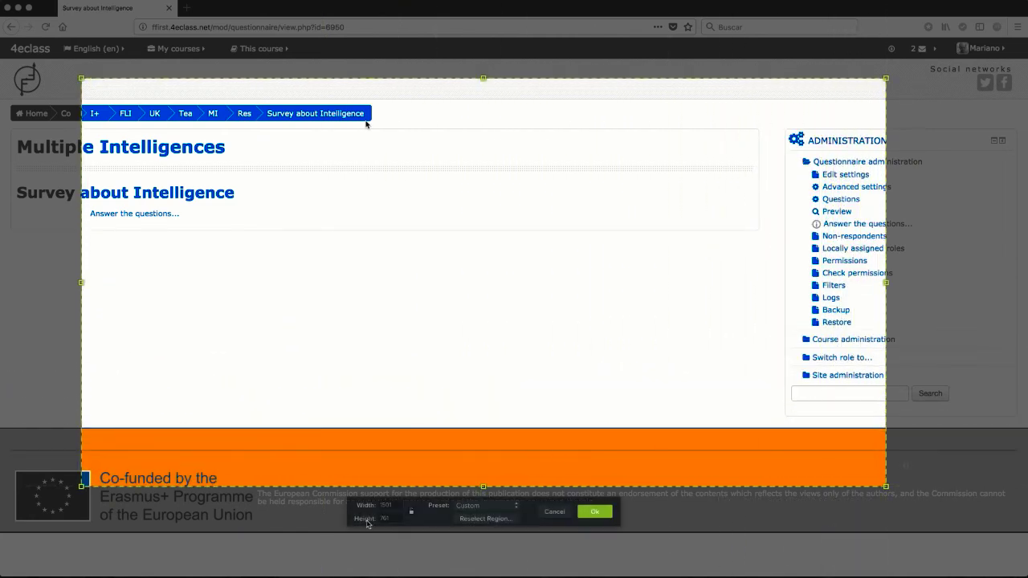
pyautogui.click(518, 506)
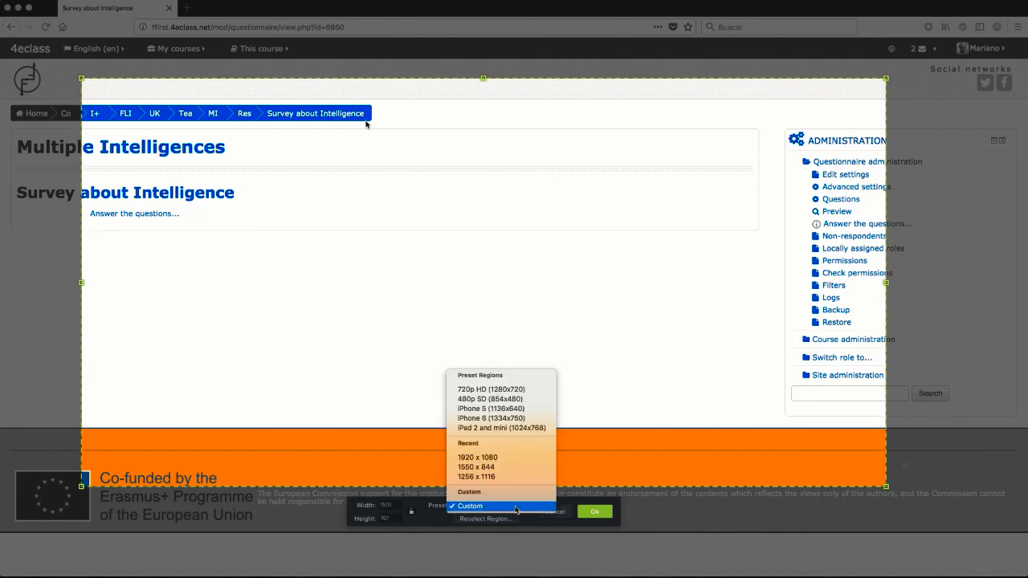
pyautogui.click(497, 456)
pyautogui.click(414, 237)
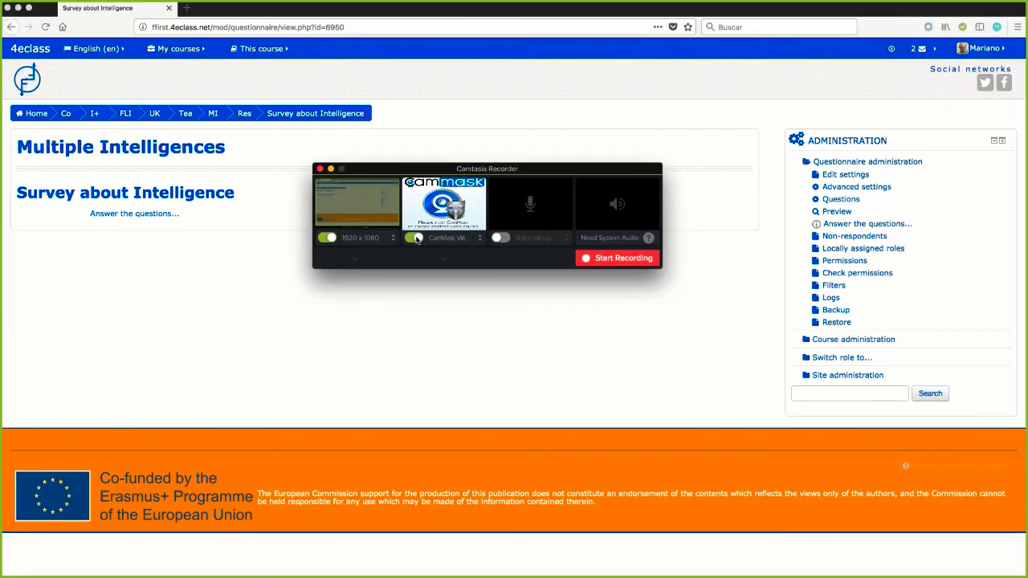
# Step: Use the FaceTime HD camera and Sennheiser USB Headset microphone, then start recording
pyautogui.click(480, 240)
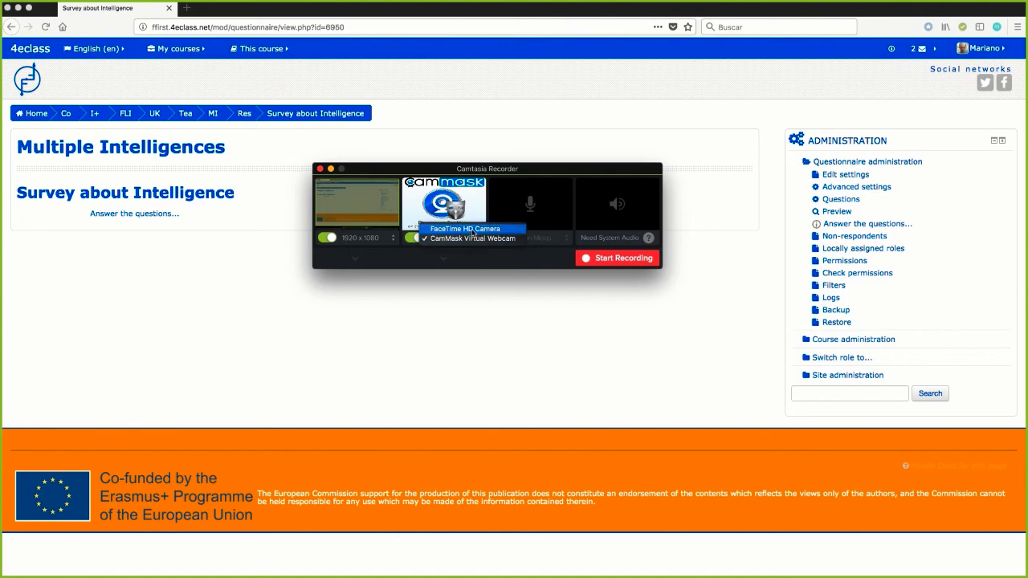
pyautogui.click(473, 230)
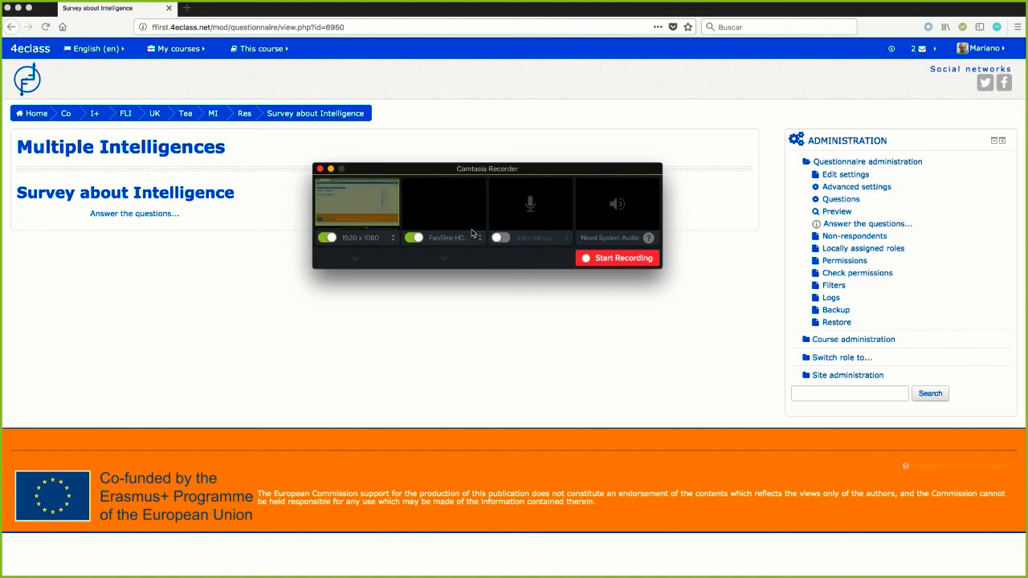
pyautogui.click(500, 238)
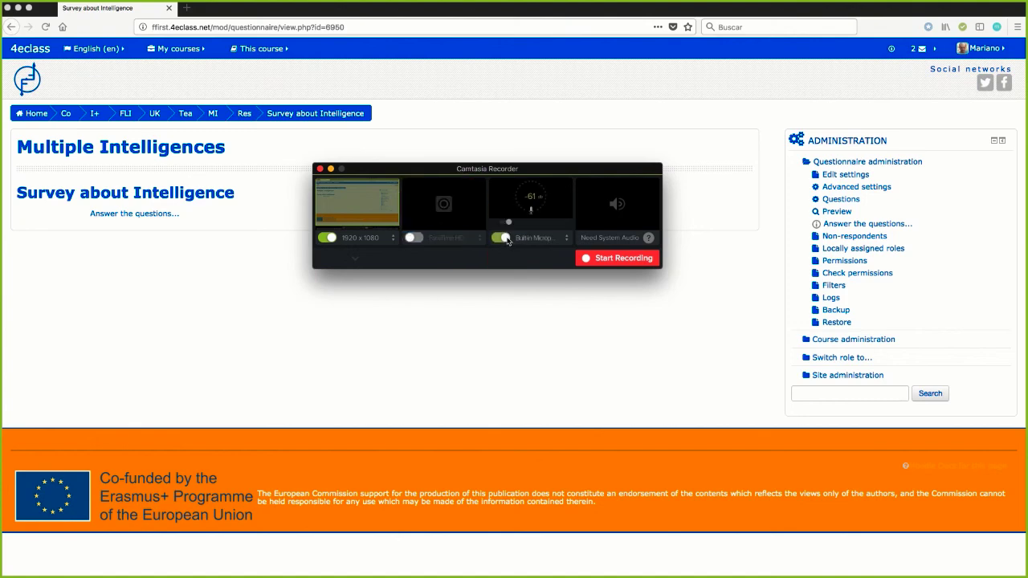
pyautogui.click(567, 239)
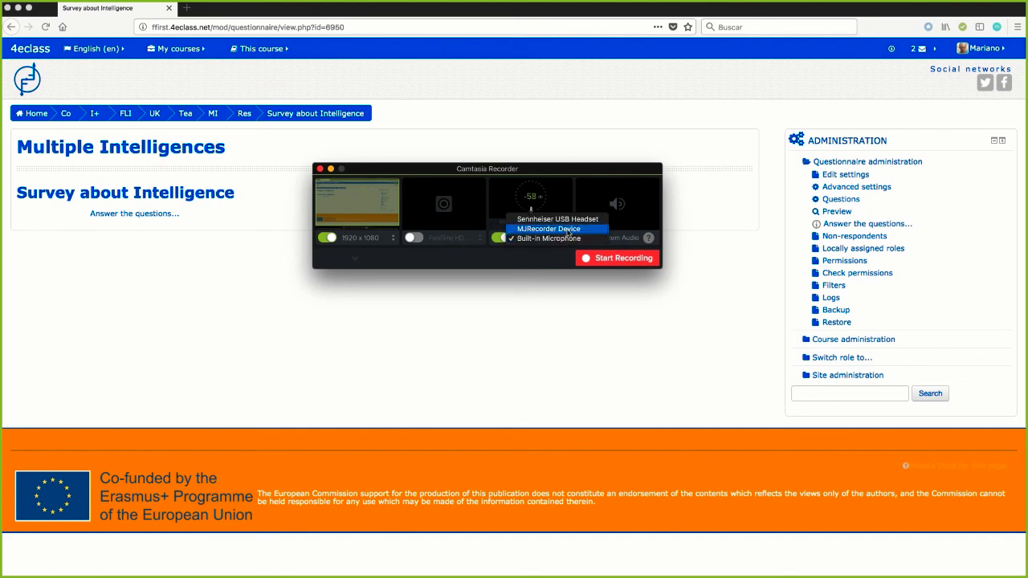
pyautogui.click(567, 222)
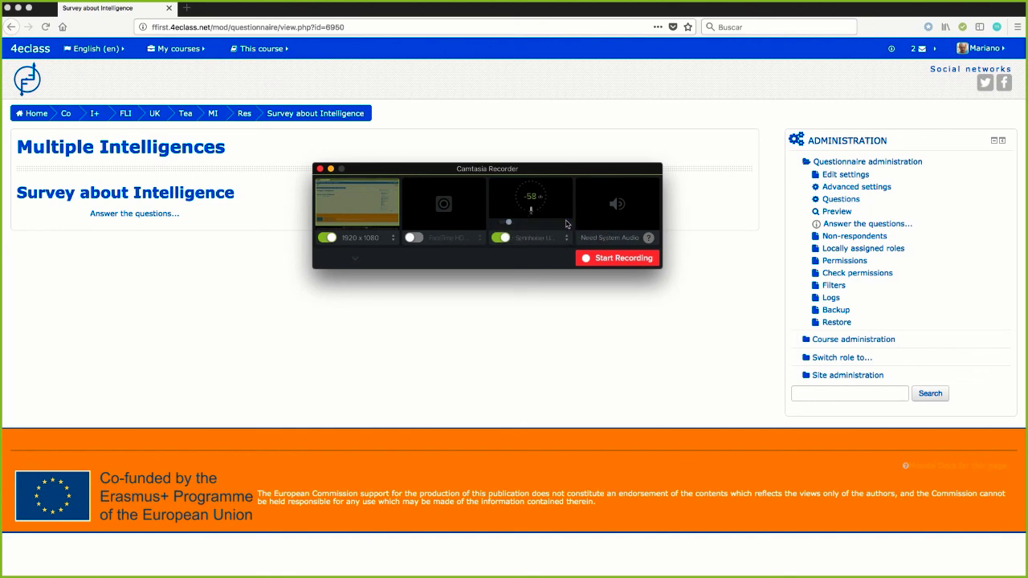
pyautogui.click(579, 257)
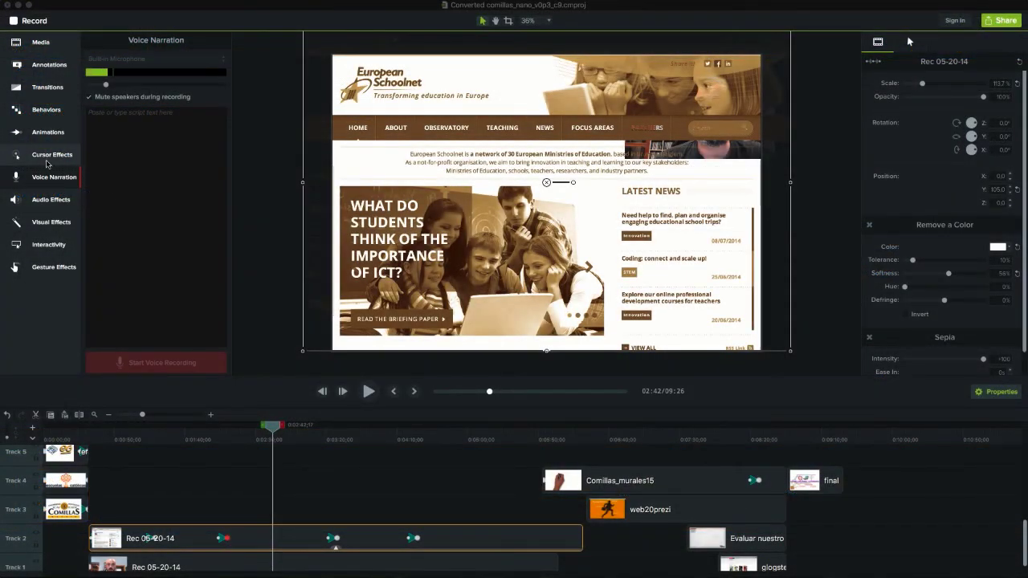
# Step: Export to a local file in Main Concept MP4 format and accept its advanced options
pyautogui.click(39, 44)
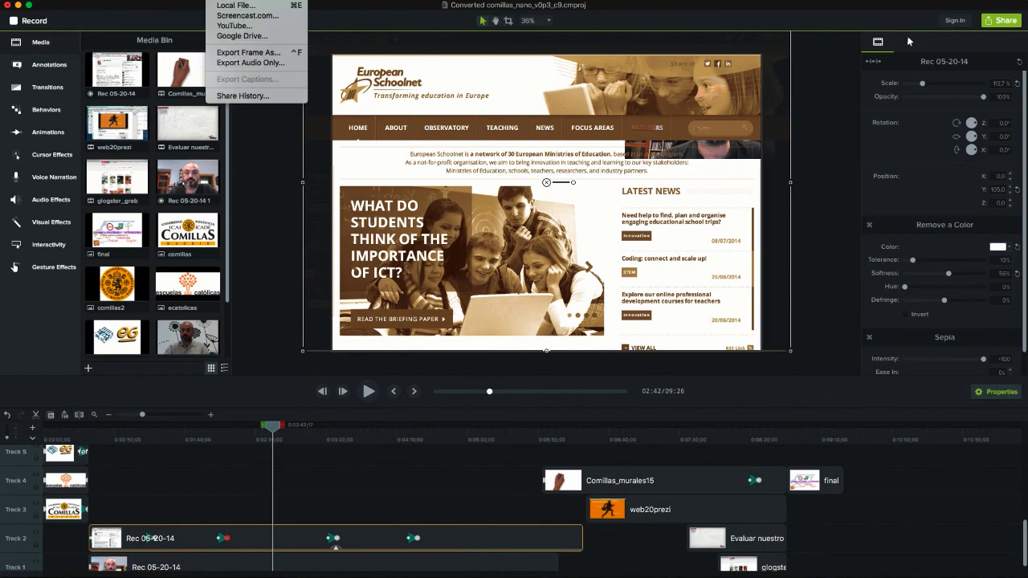
pyautogui.press('Return')
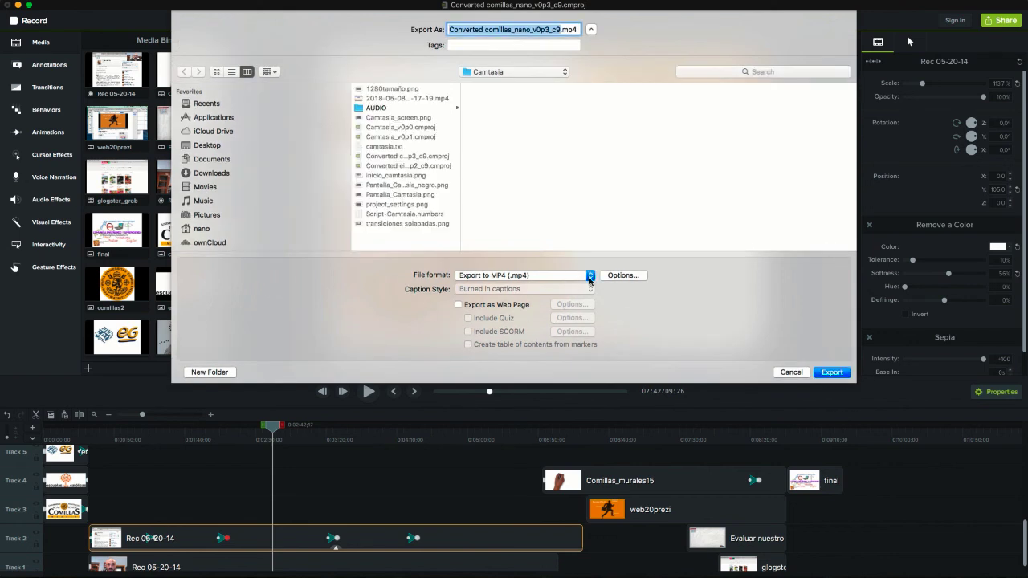
pyautogui.click(590, 276)
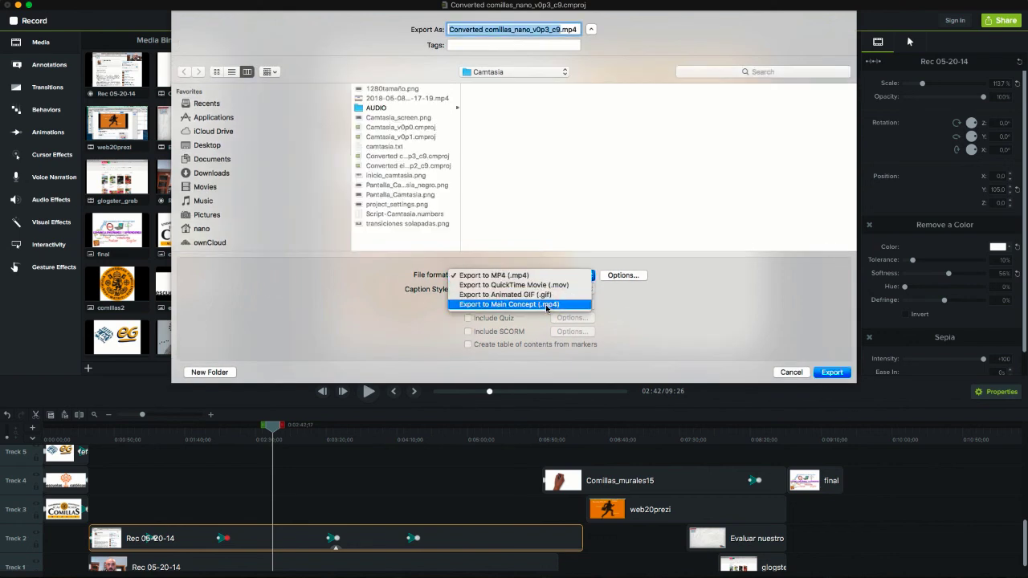
pyautogui.click(586, 302)
pyautogui.click(623, 276)
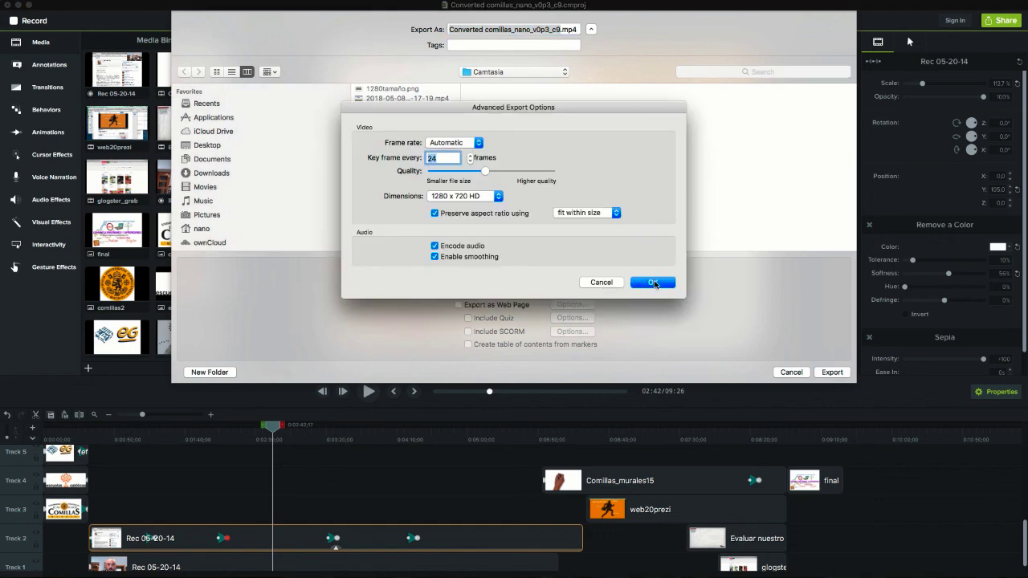
pyautogui.click(653, 282)
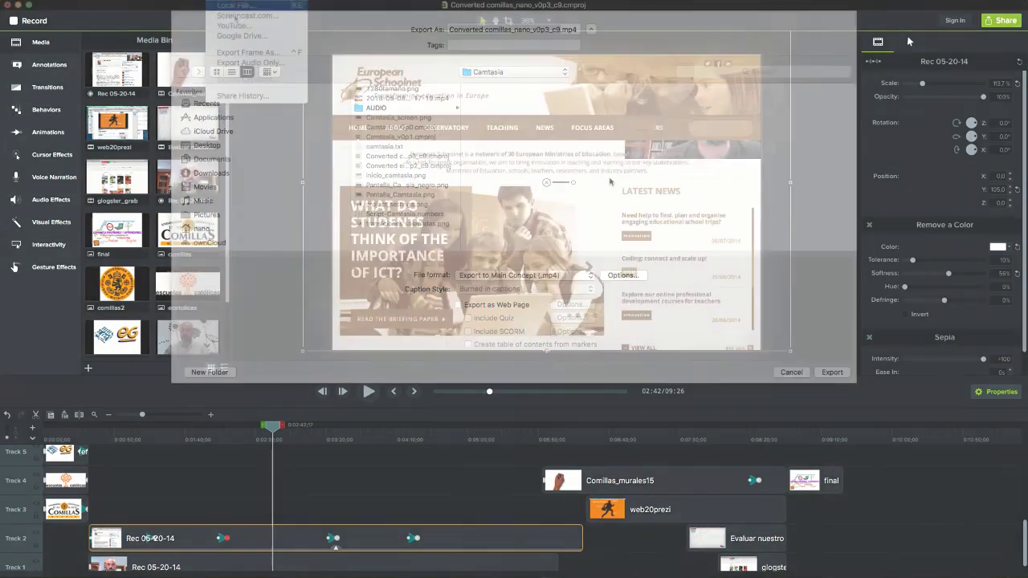